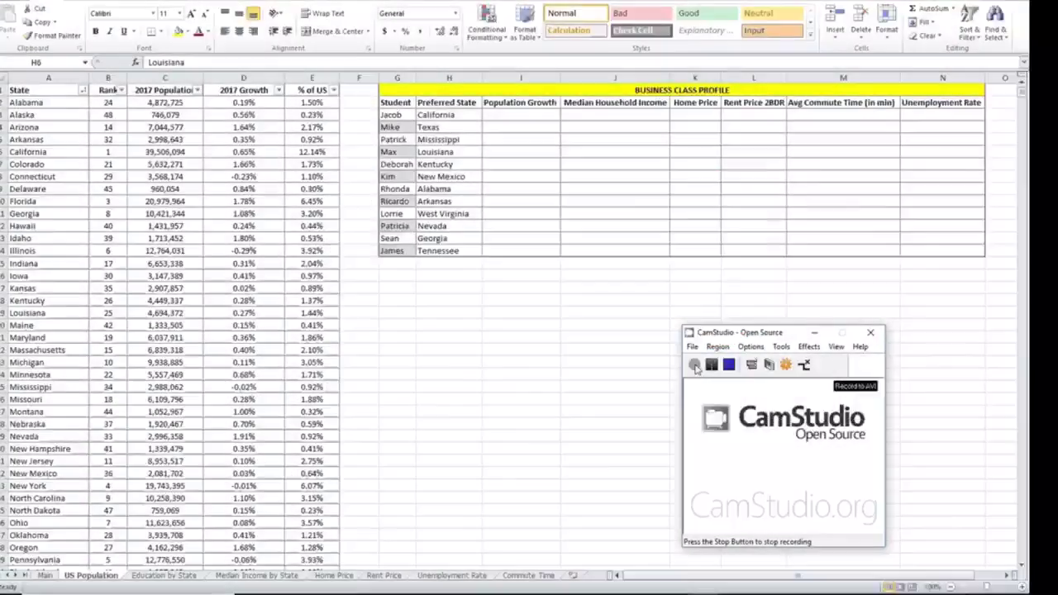
Step: Start the CamStudio recording of the Excel workbook with the Business Class Profile table
left_click(694, 366)
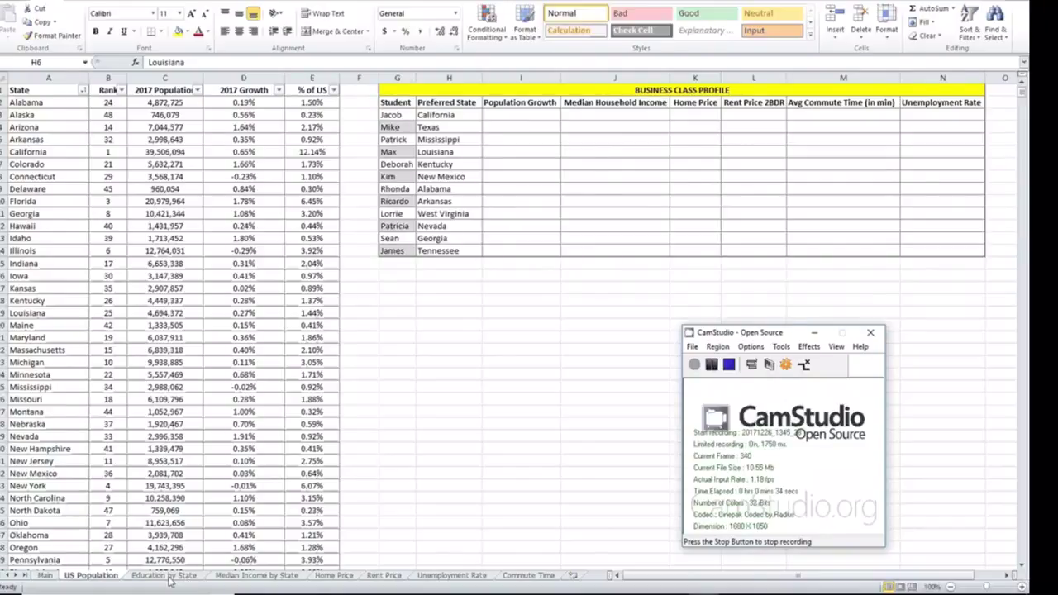
left_click(153, 577)
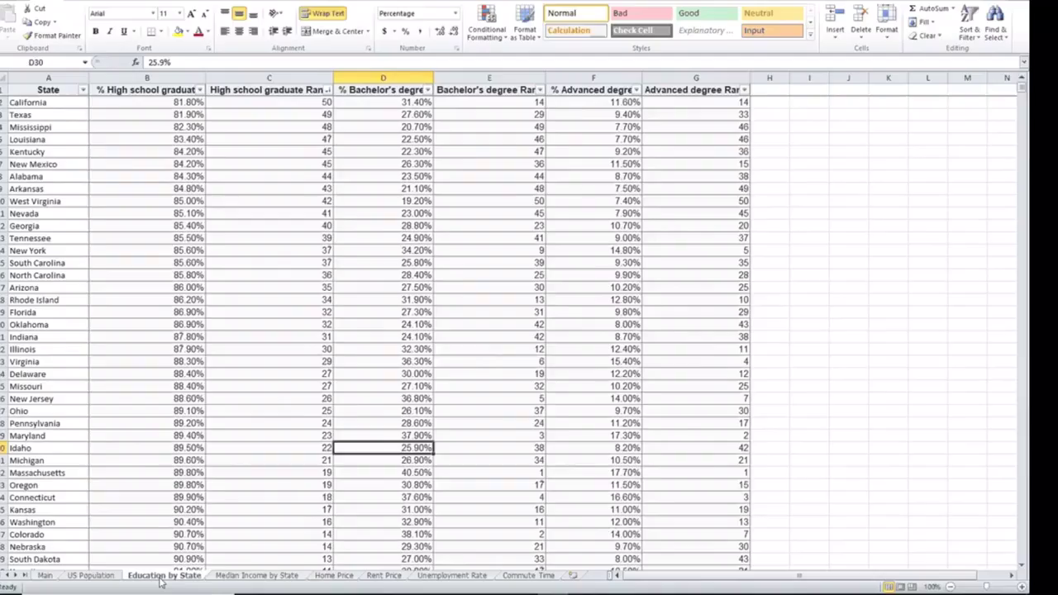
left_click(256, 575)
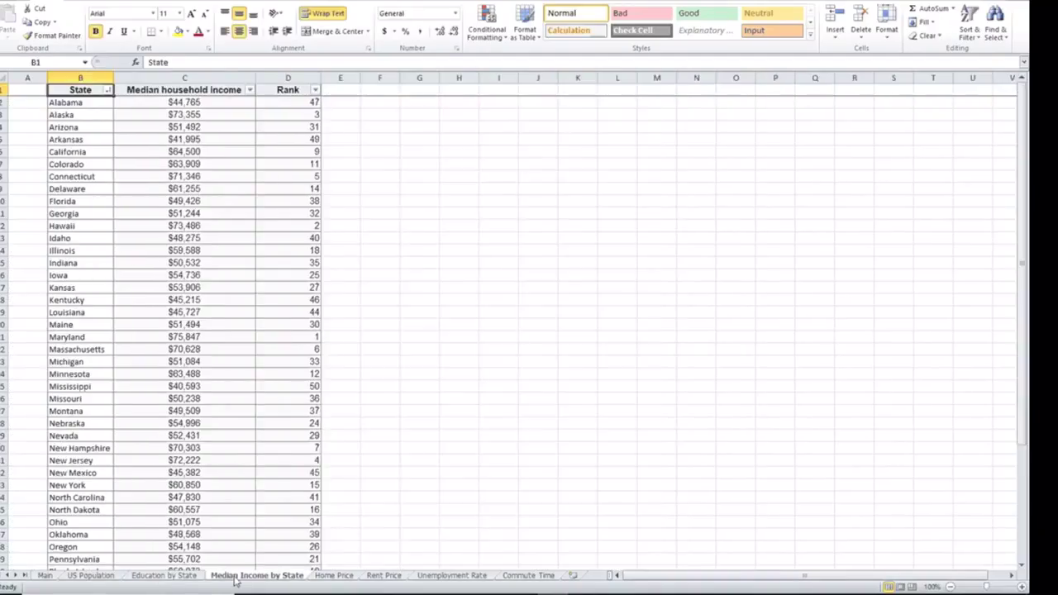
left_click(329, 576)
left_click(385, 576)
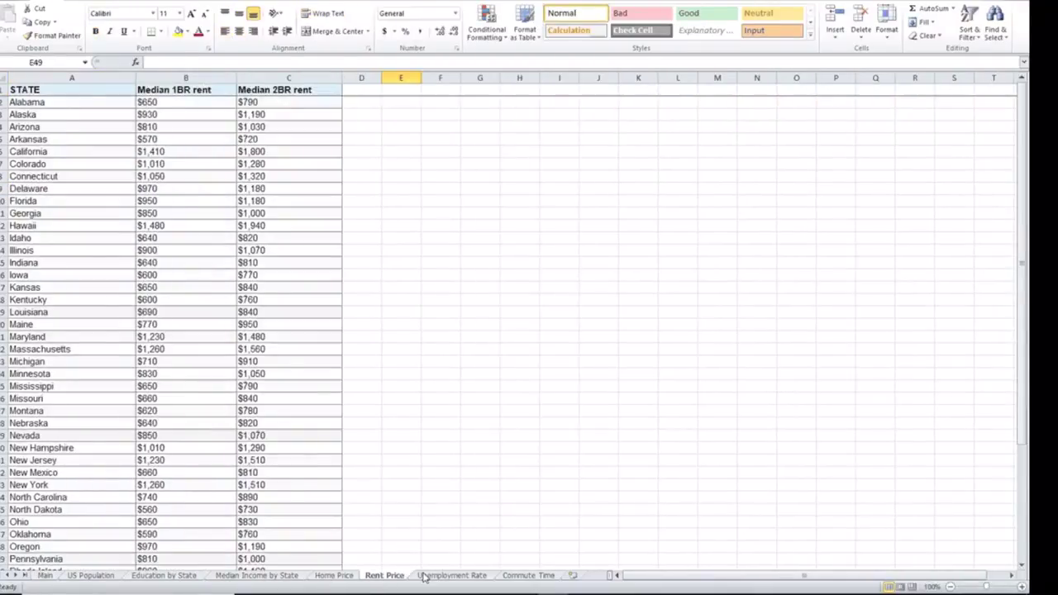
left_click(424, 577)
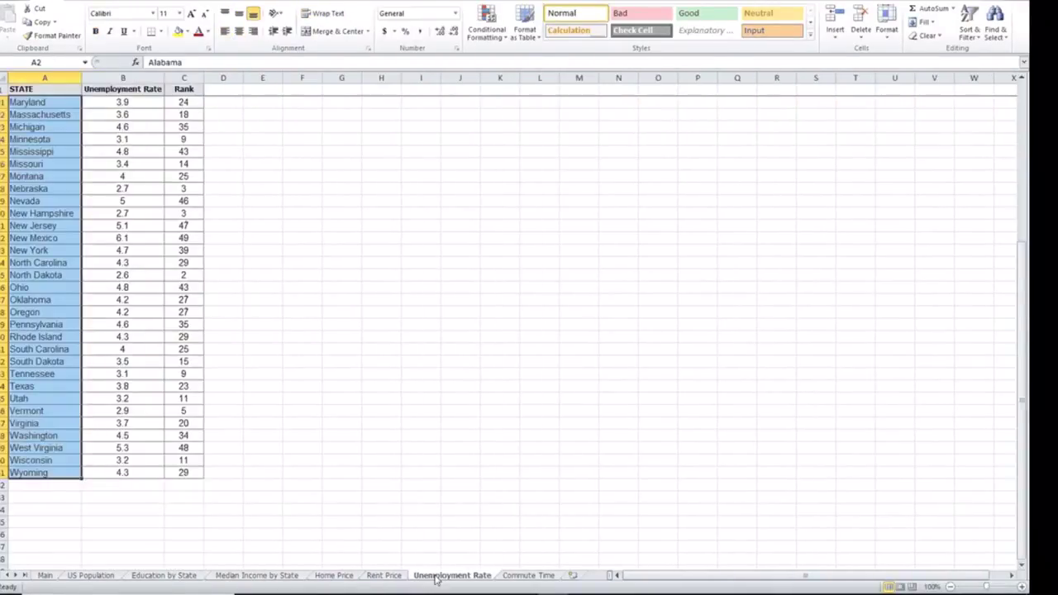
left_click(514, 577)
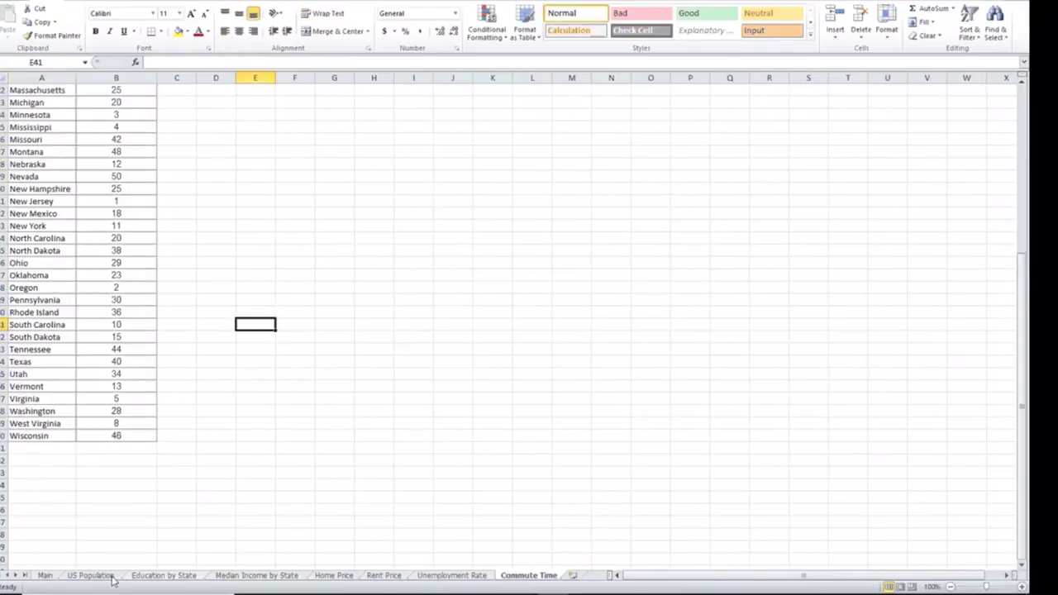
left_click(91, 576)
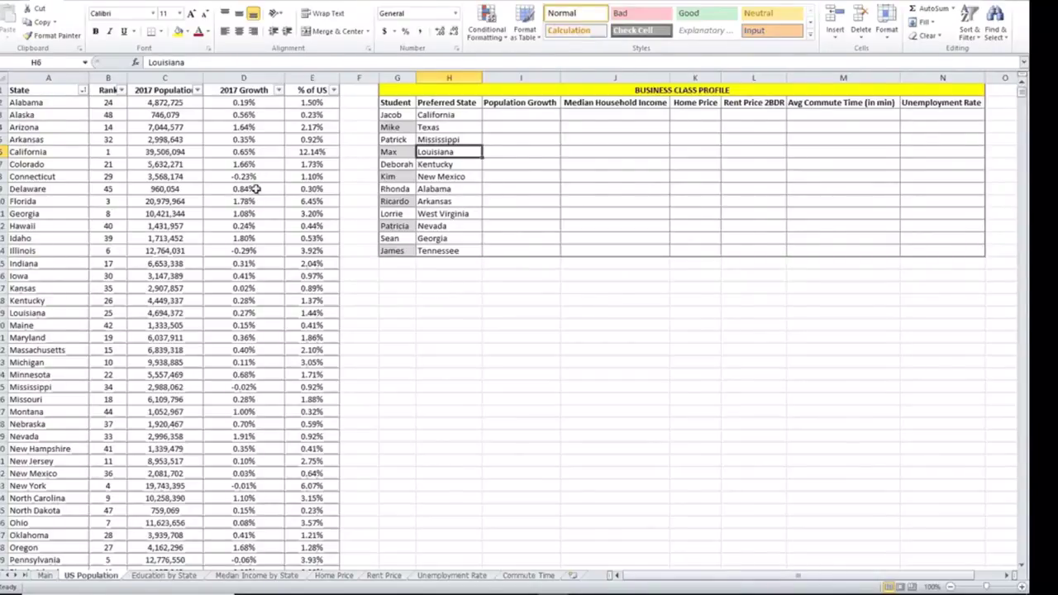
left_click(513, 116)
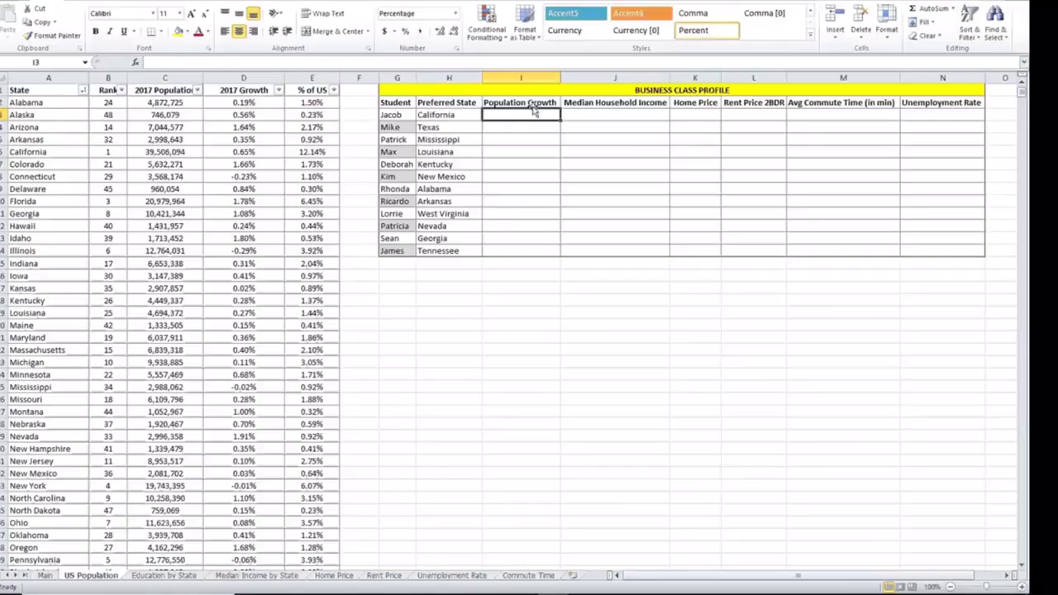
left_click(548, 328)
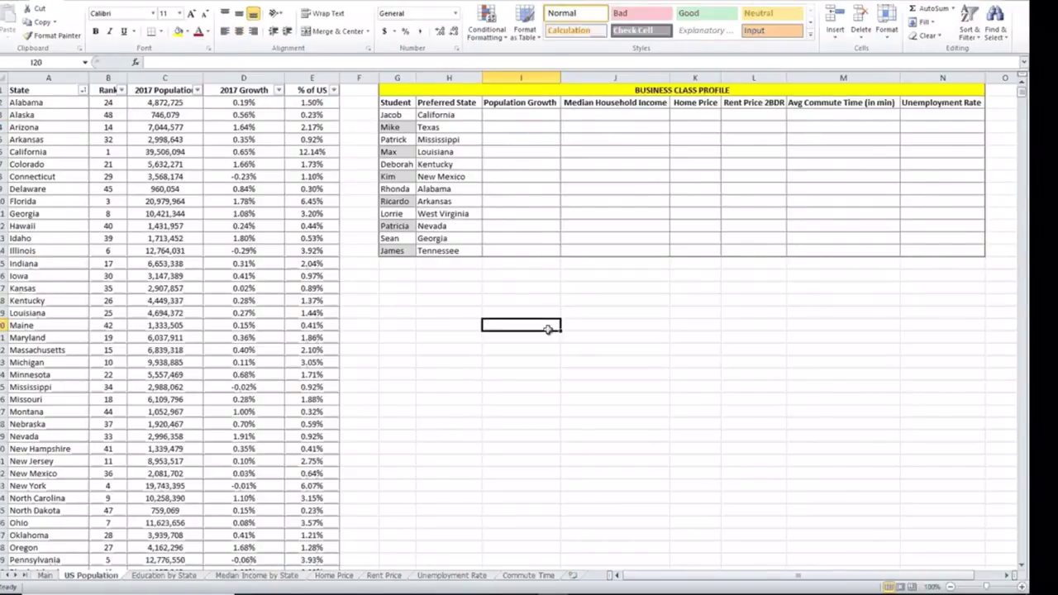
left_click(594, 117)
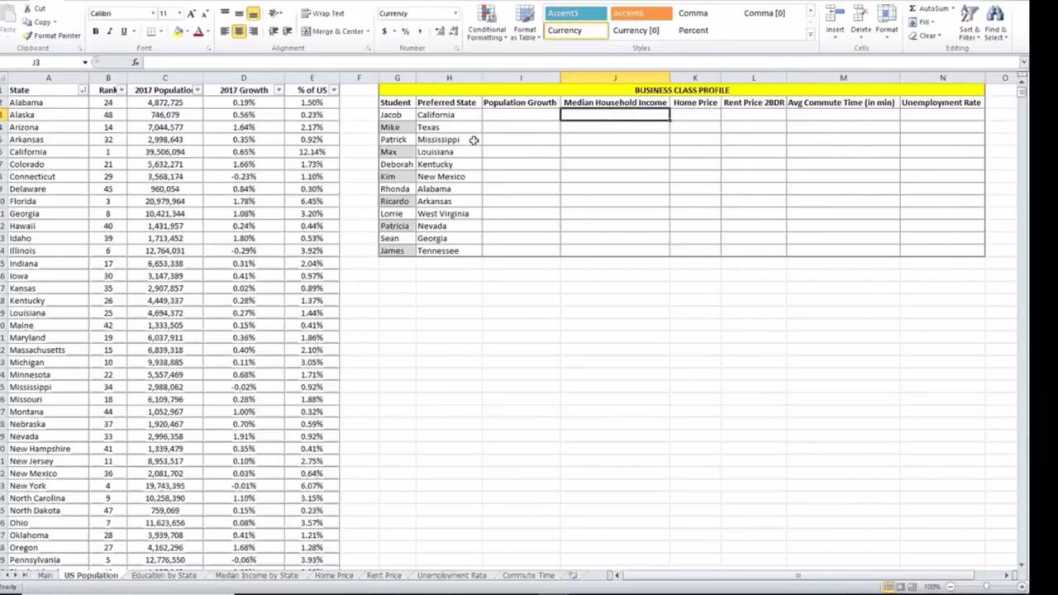
key("Up")
key("Left")
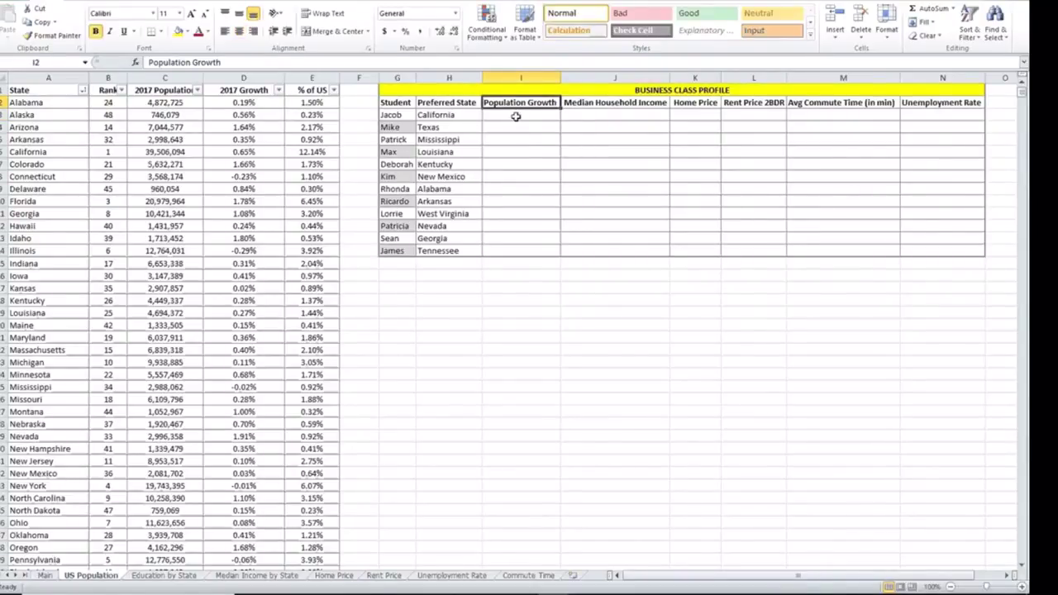
left_click(516, 116)
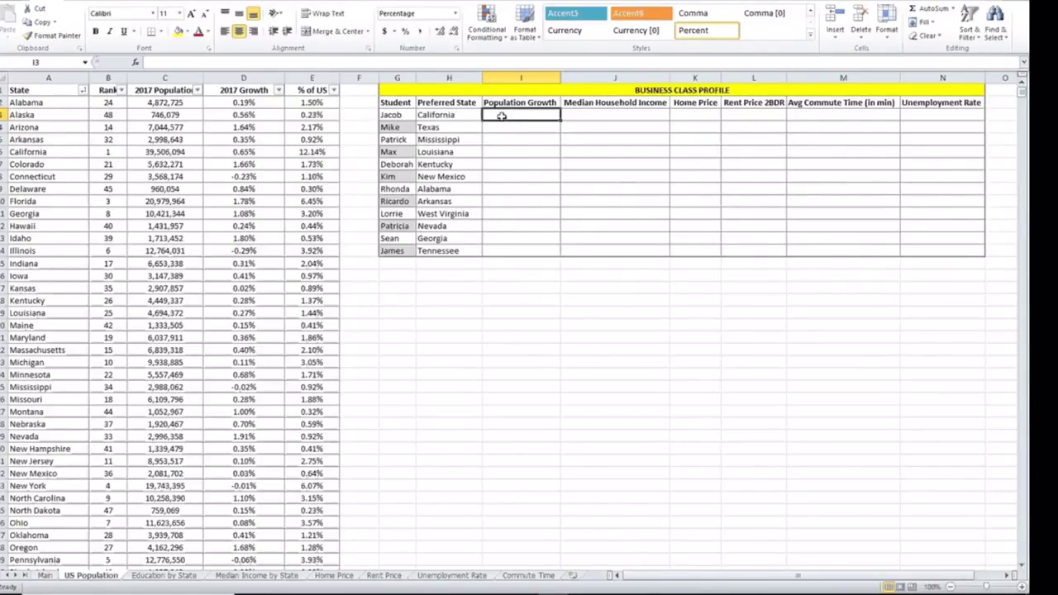
Step: Begin Jacob's Population Growth formula in I3 as =vlookup(H3, using his preferred state
type("=vl")
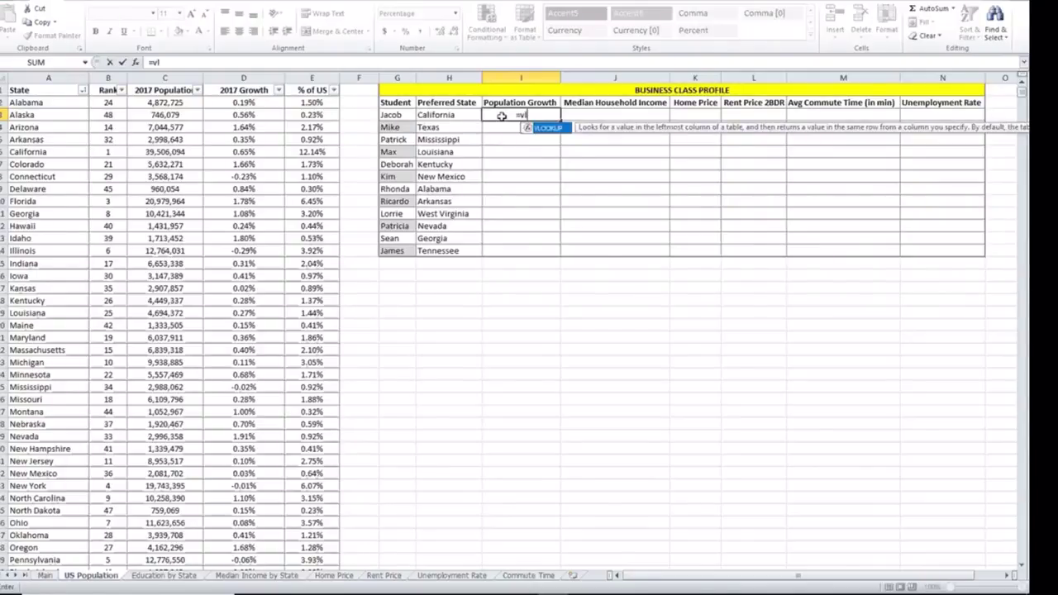
type("ookup")
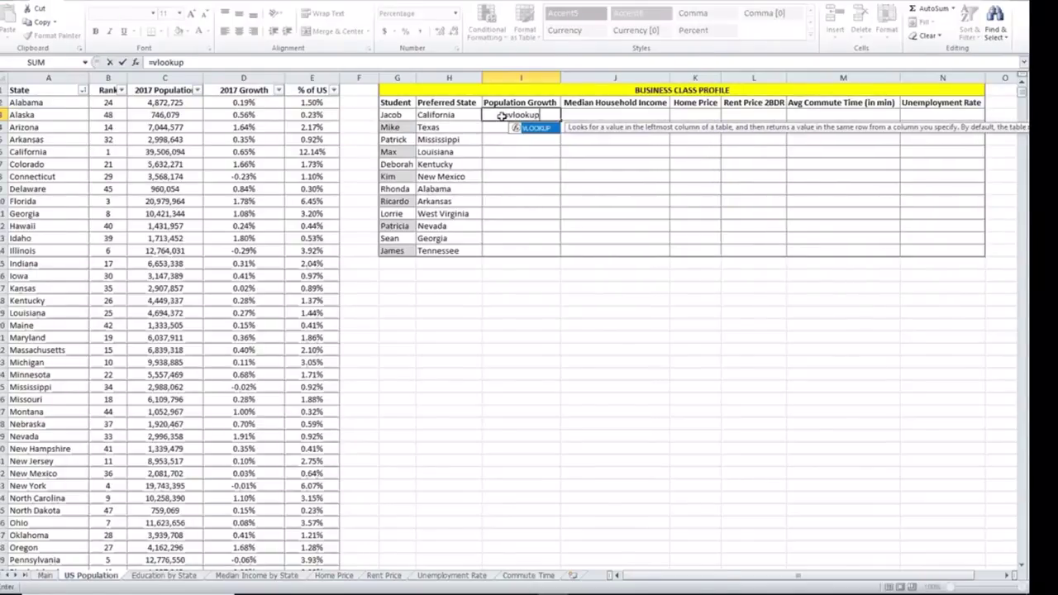
type("(")
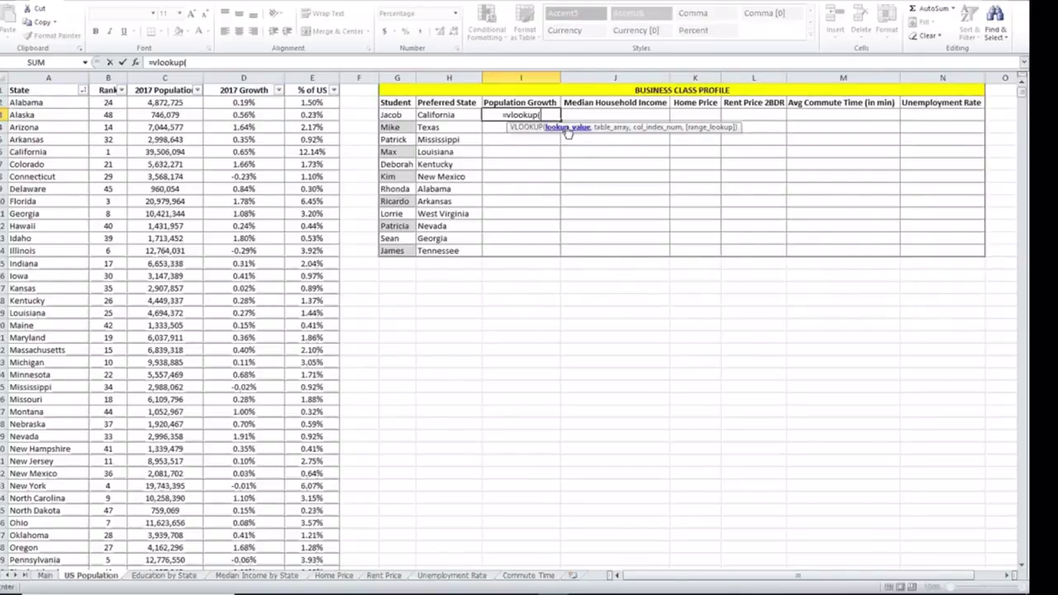
left_click(454, 115)
type(",")
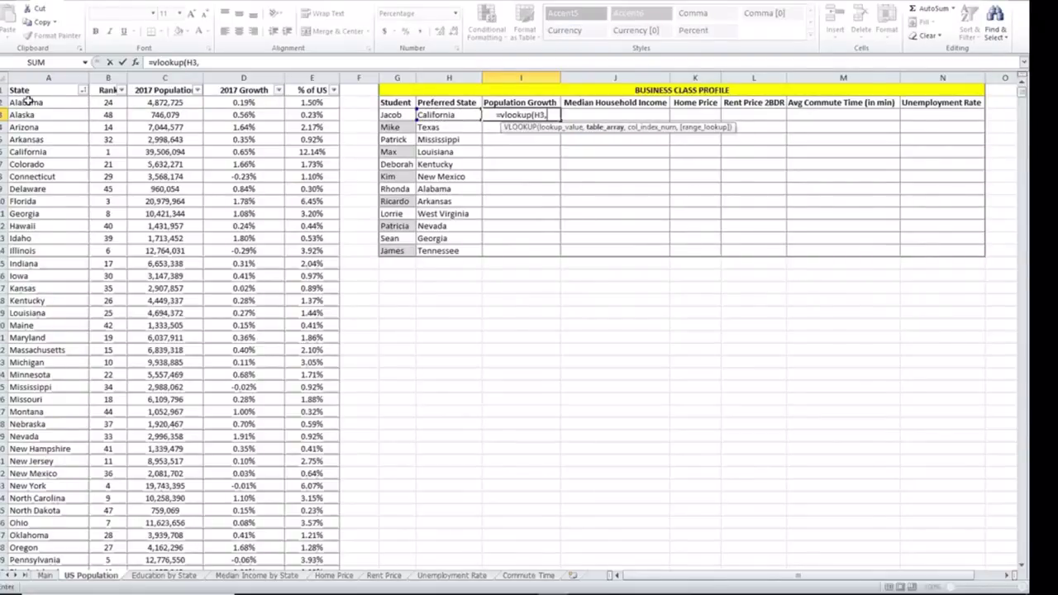
Step: Set the VLOOKUP range to the US Population table, locked as $A$1:$E$51
left_click_drag(29, 92, 307, 534)
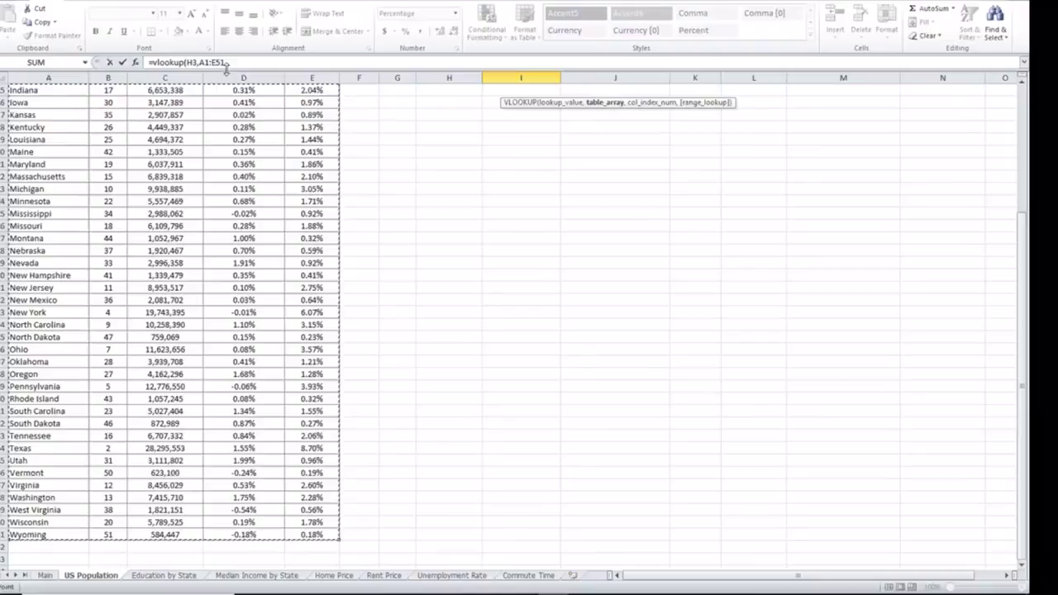
left_click(199, 62)
type(",")
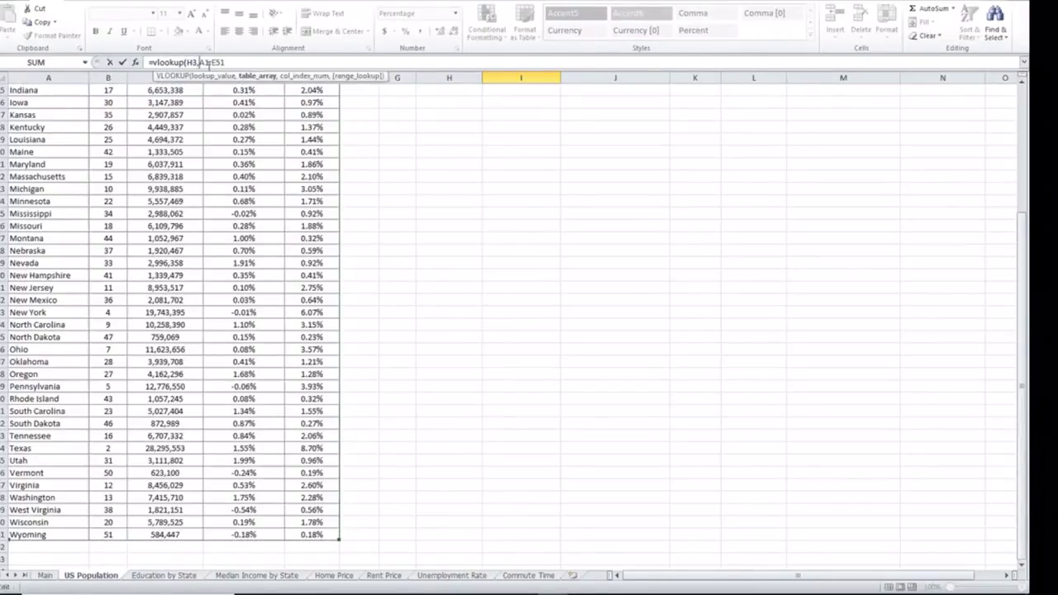
type("$")
left_click(211, 62)
type("$")
left_click(220, 62)
type("$")
left_click(229, 62)
type("$51,")
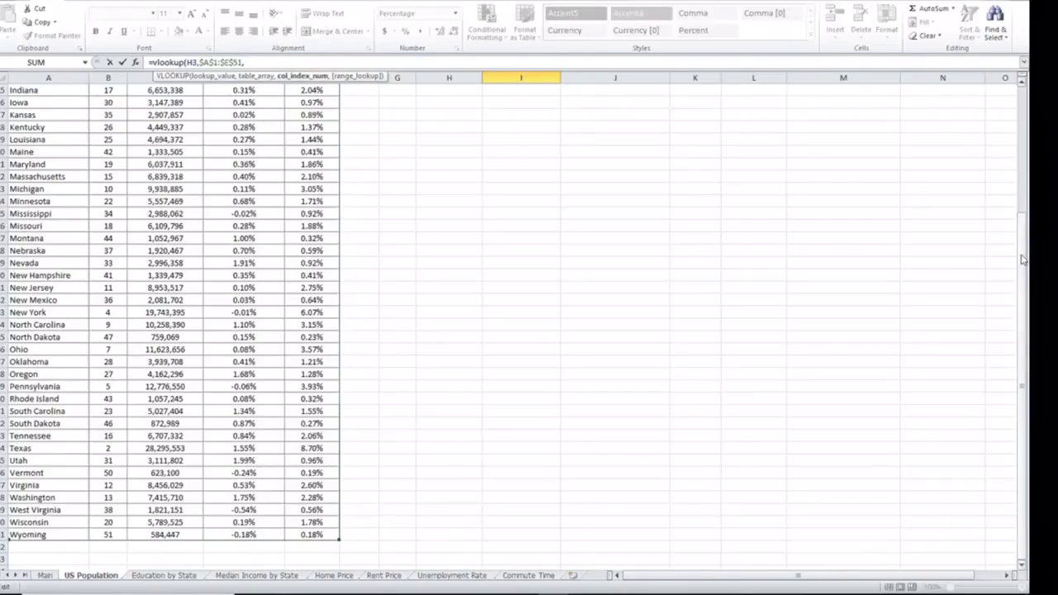
left_click_drag(1022, 290, 1015, 103)
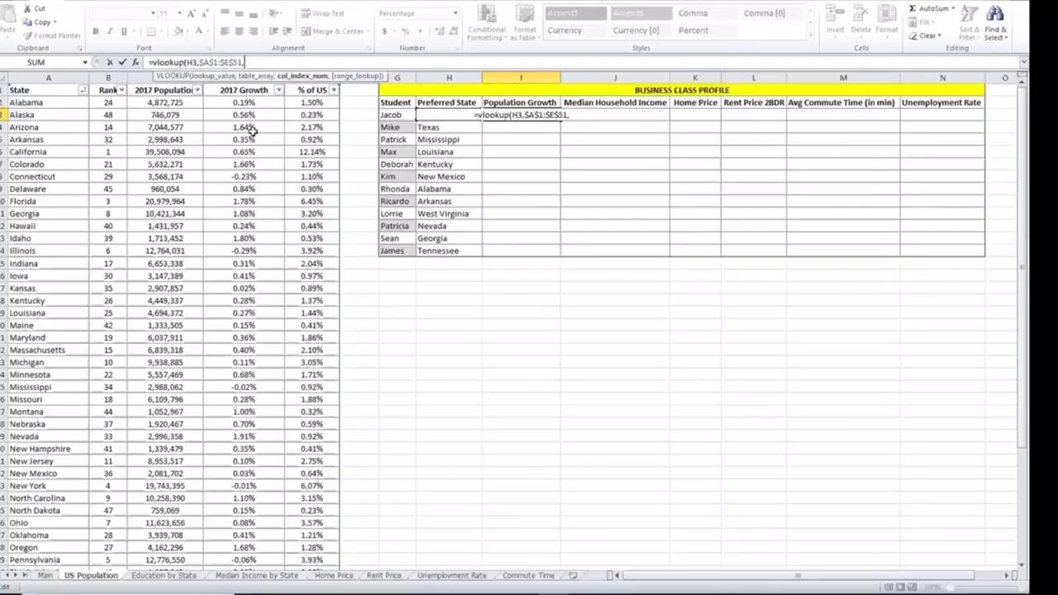
Step: Complete I3's lookup with column 4 and FALSE, showing California's 0.65% growth
type("4,")
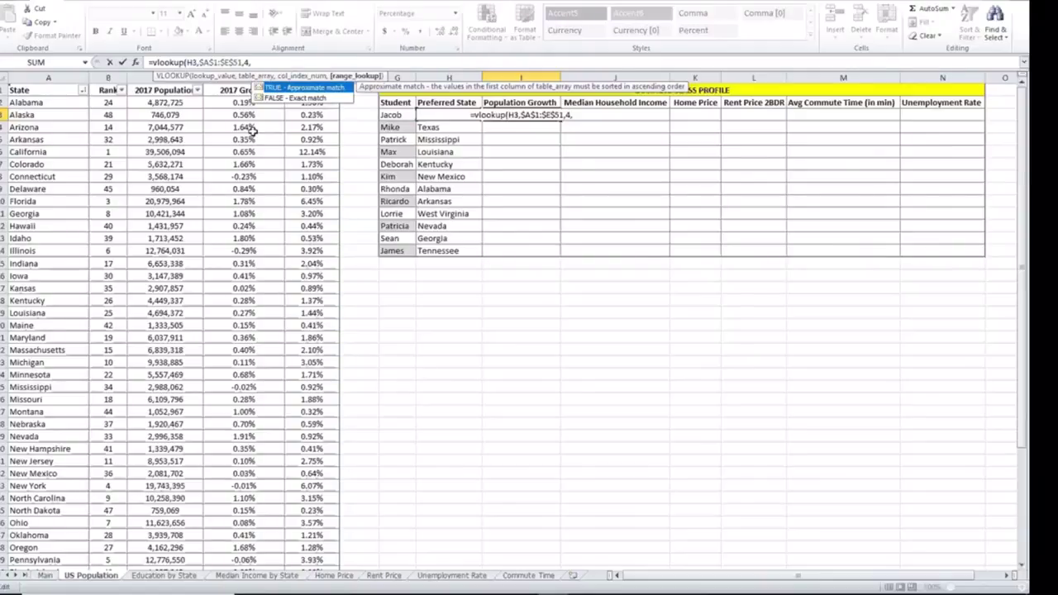
type("F")
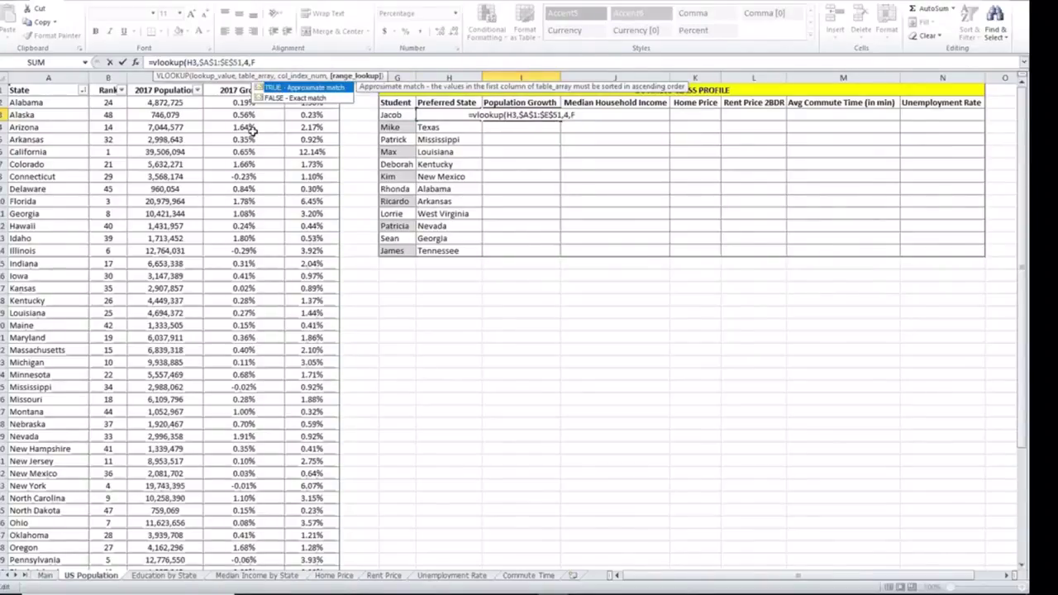
type("ALS")
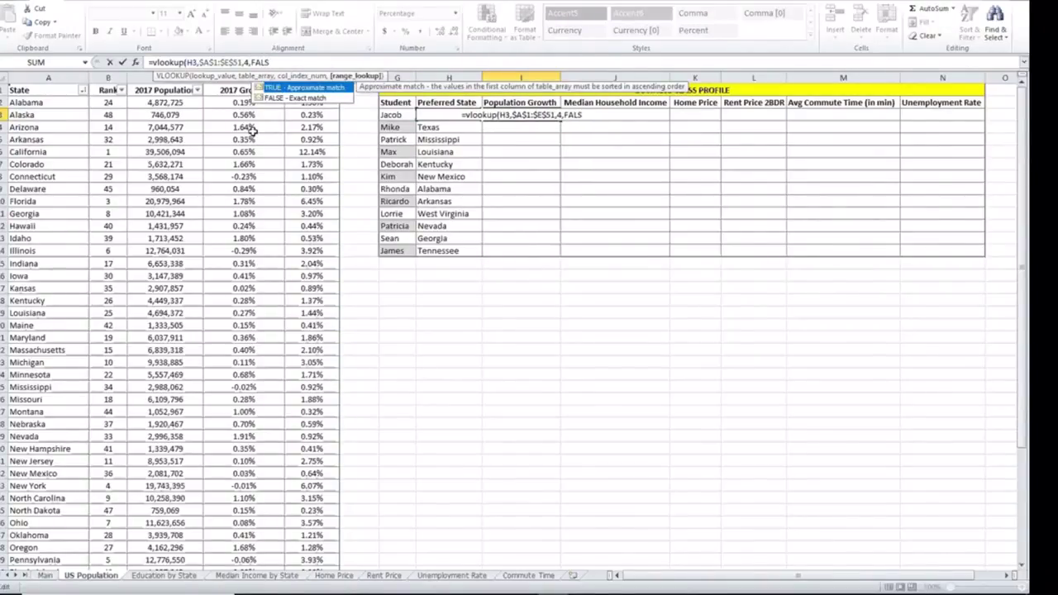
type("E")
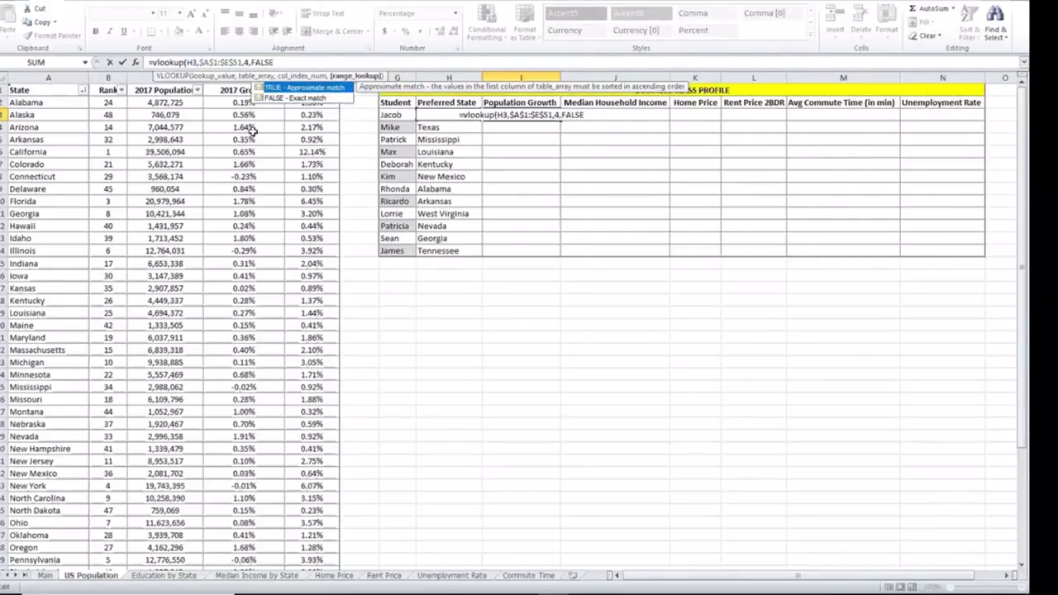
type(")")
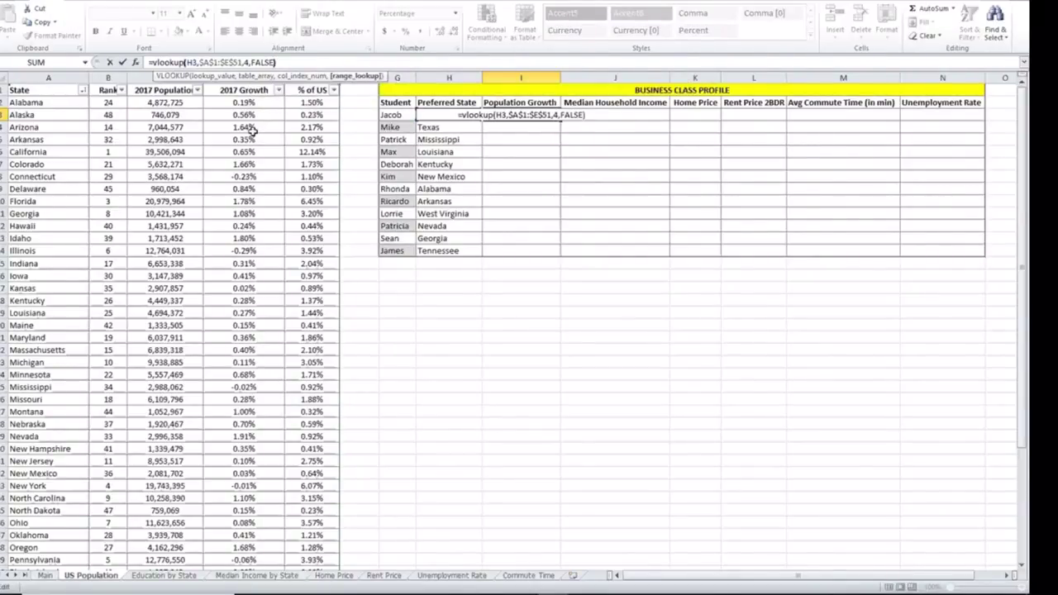
key("Return")
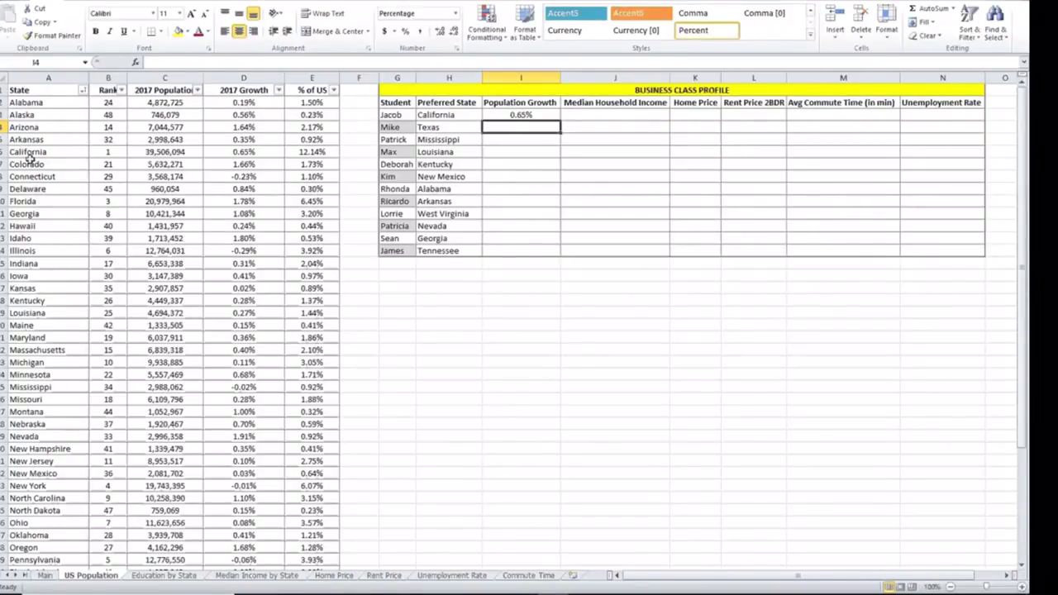
Step: Check California's row in the population table to verify the looked-up growth
left_click(74, 153)
left_click_drag(74, 153, 239, 153)
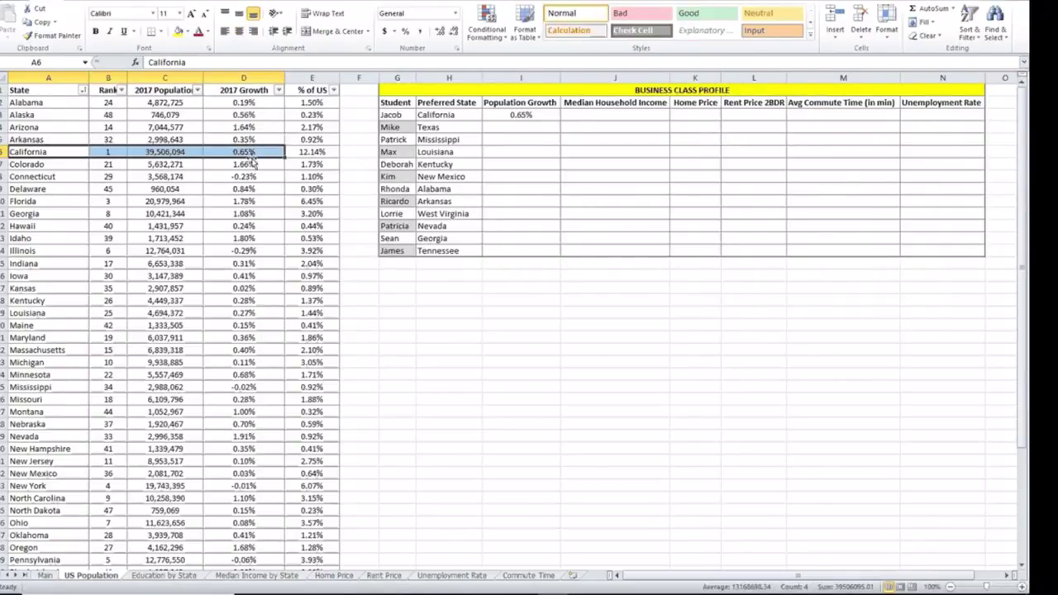
left_click(522, 140)
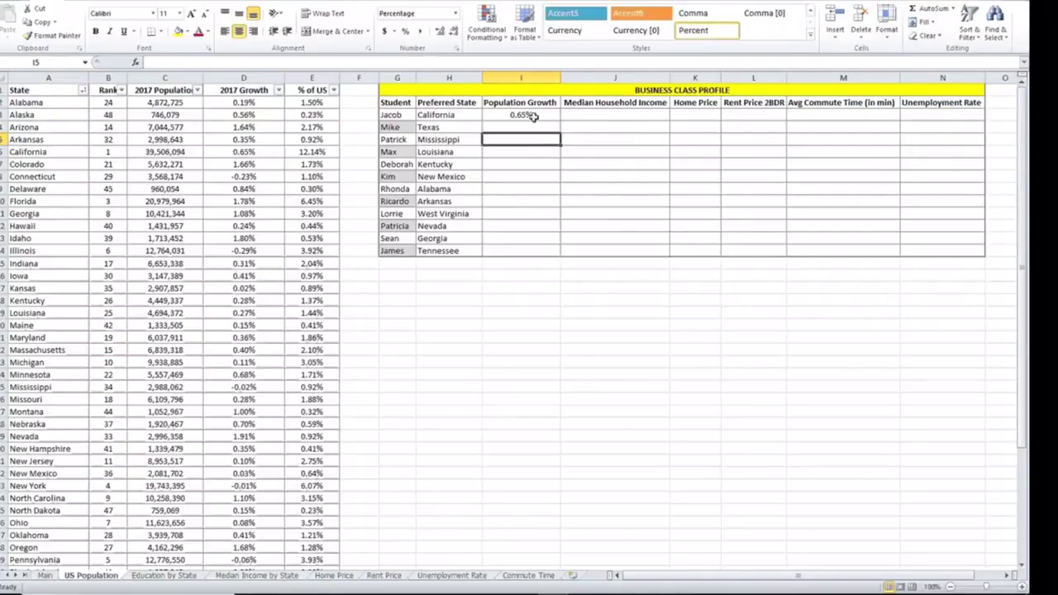
Step: Copy I3's growth lookup down to I14 for all twelve students, e.g. Alabama 0.19%
left_click(533, 117)
left_click_drag(561, 120, 560, 253)
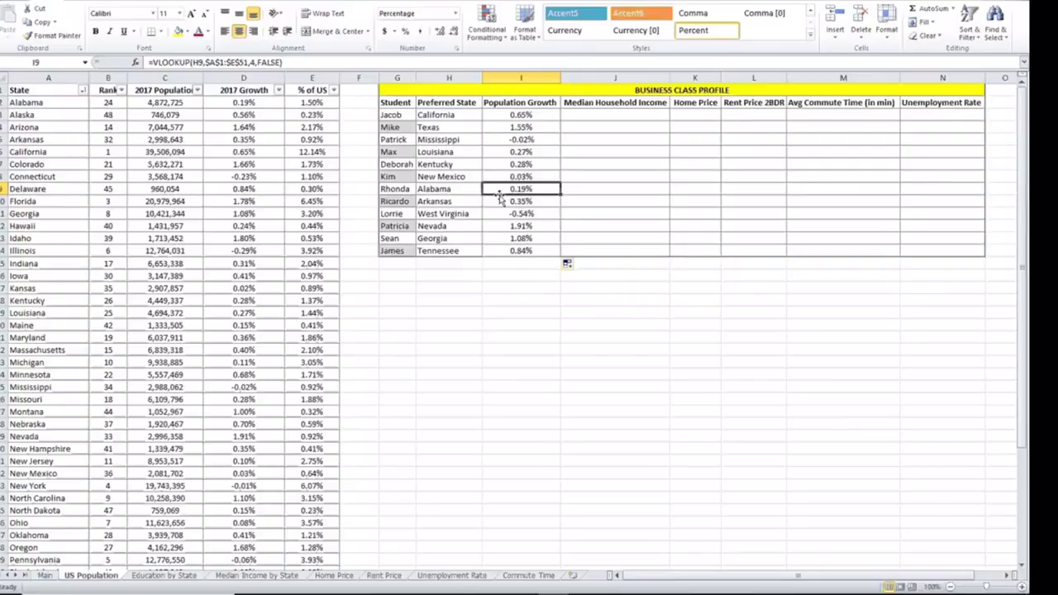
left_click(446, 190)
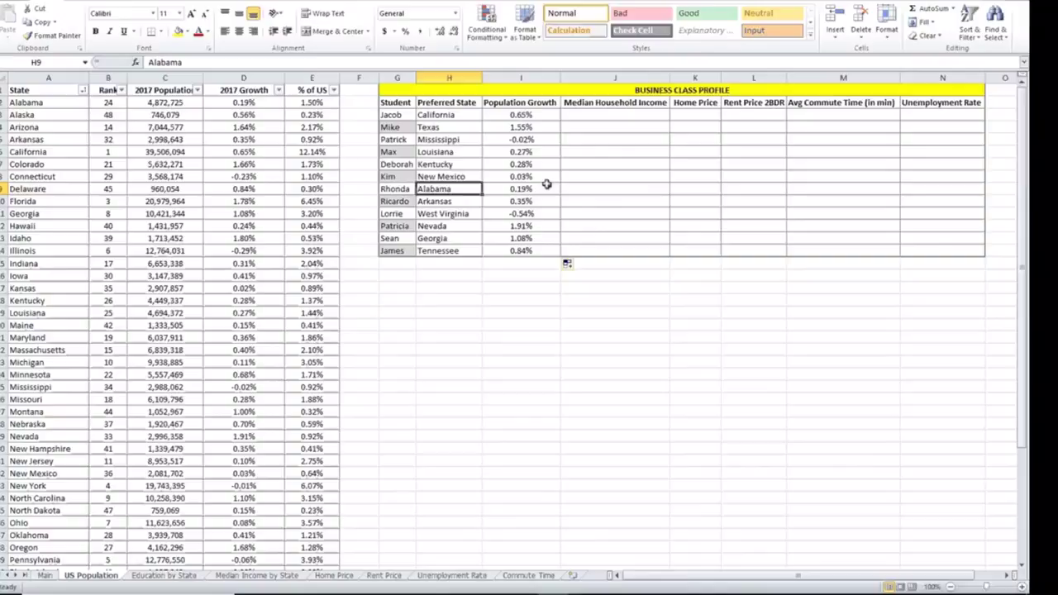
Step: Start Jacob's median income formula in J3 as =VLOOKUP(H3, using his preferred state
left_click(587, 113)
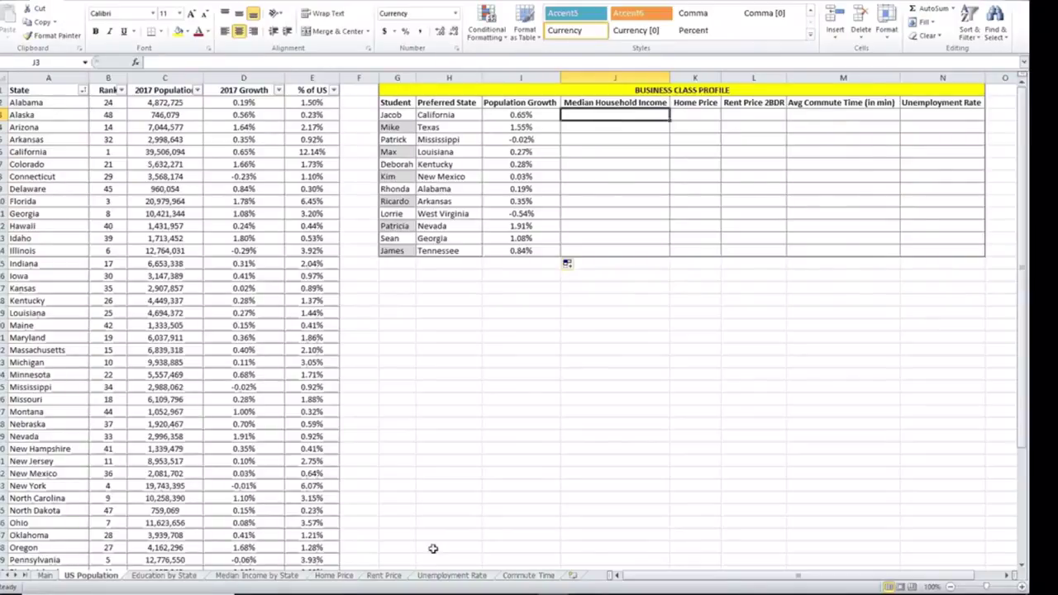
left_click(251, 579)
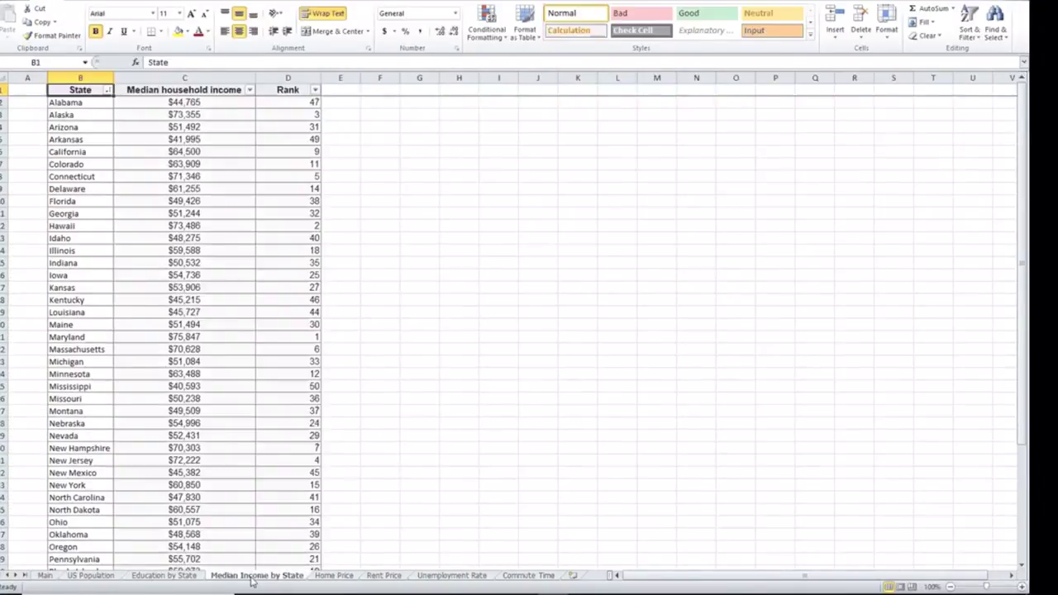
left_click(91, 577)
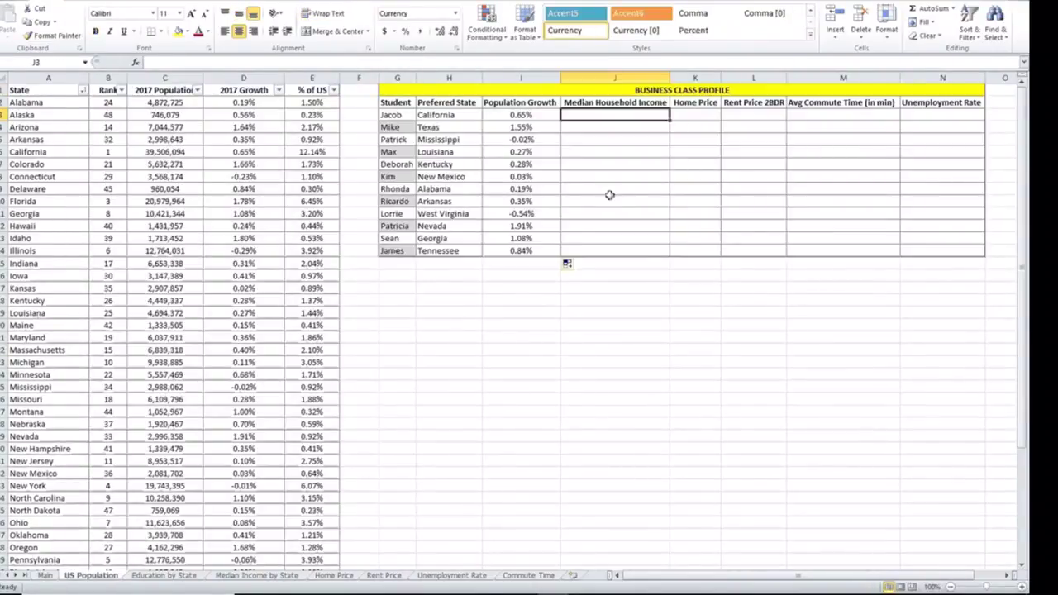
type("=V")
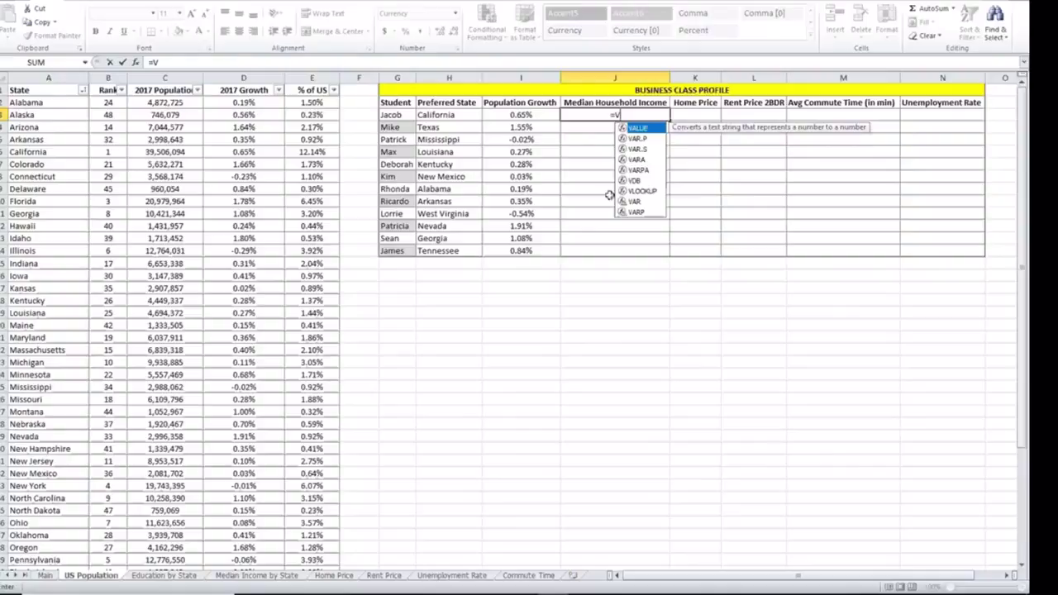
type("LOOKUP(")
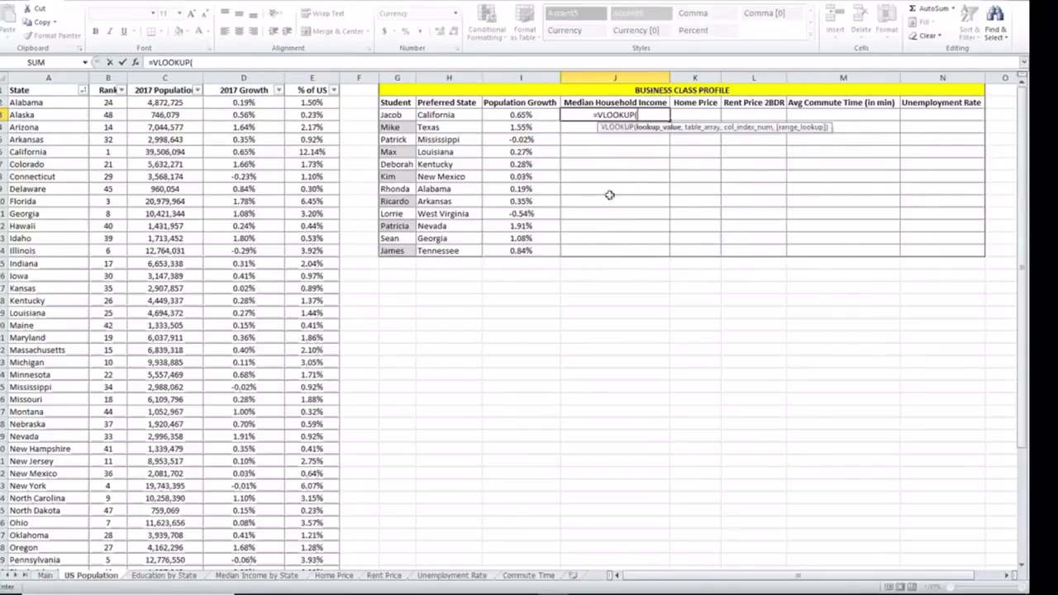
left_click(446, 115)
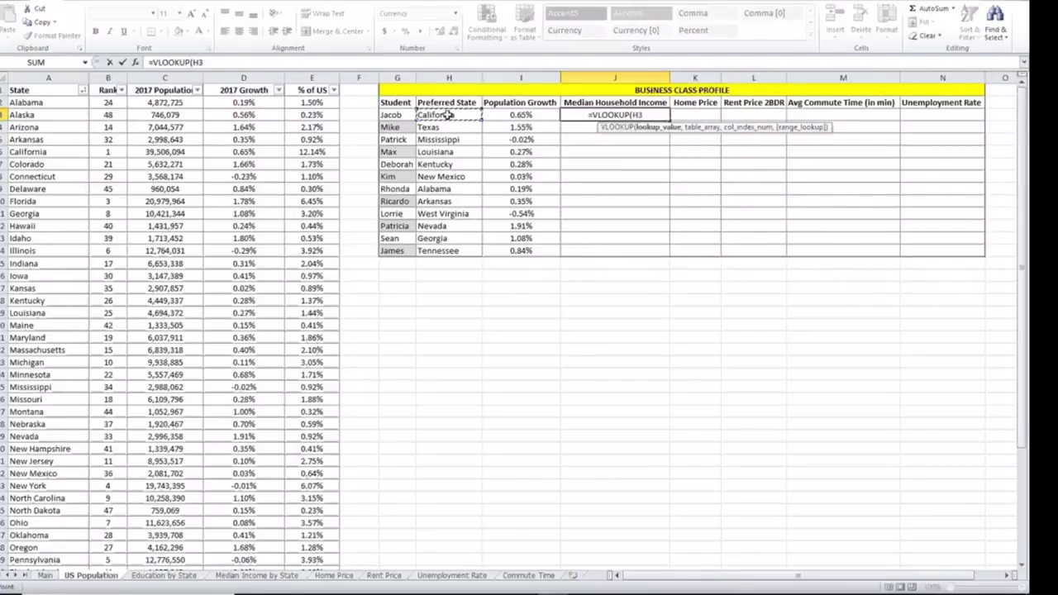
type(",")
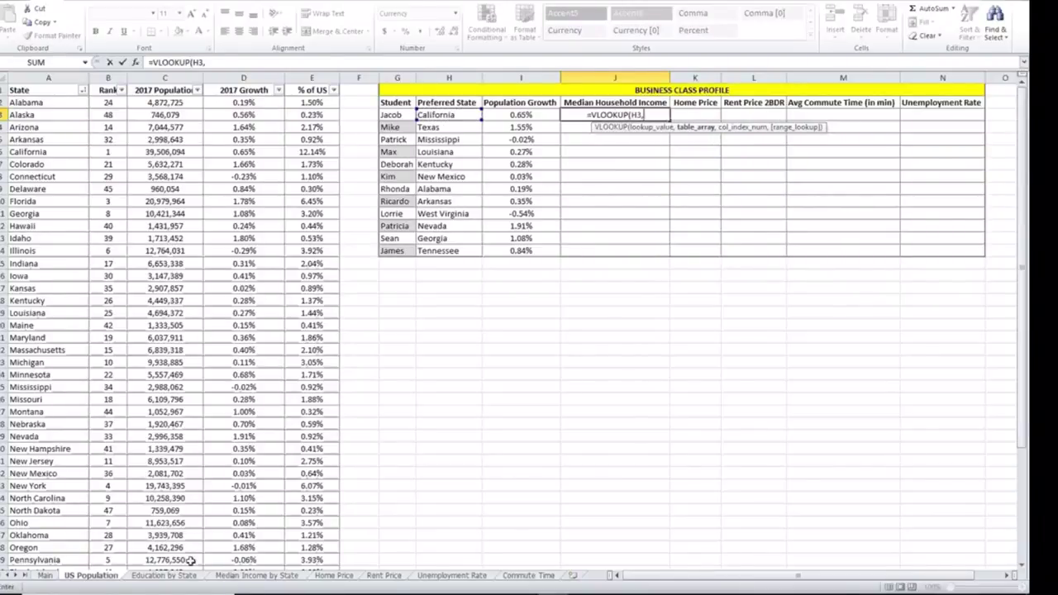
Step: Point it at 'Median Income by State'!$B$1:$D$51, returning column 2 with exact match FALSE
left_click(257, 576)
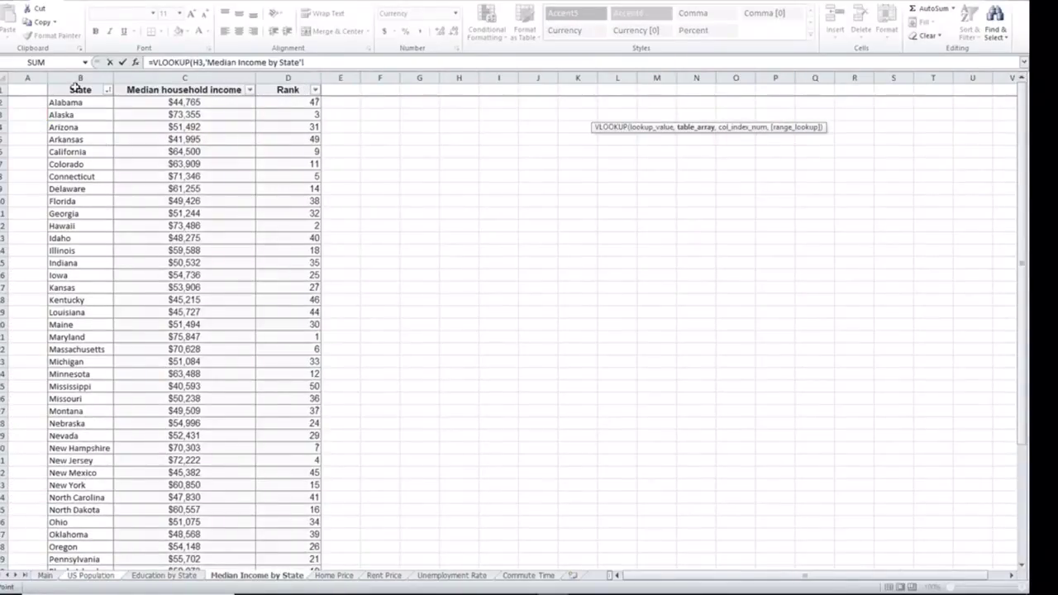
left_click_drag(75, 91, 291, 547)
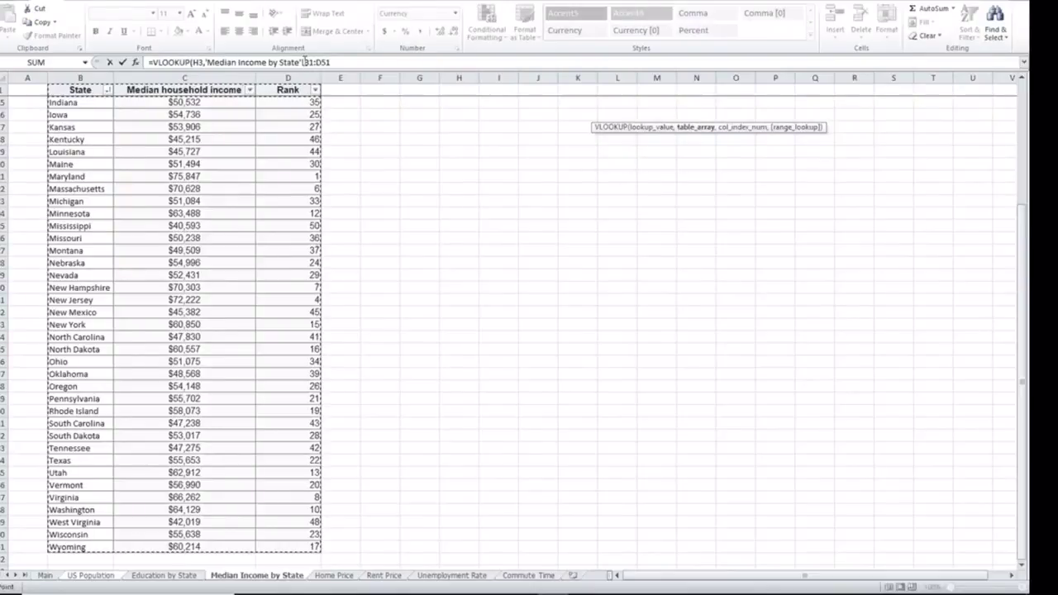
left_click(305, 62)
key("F4")
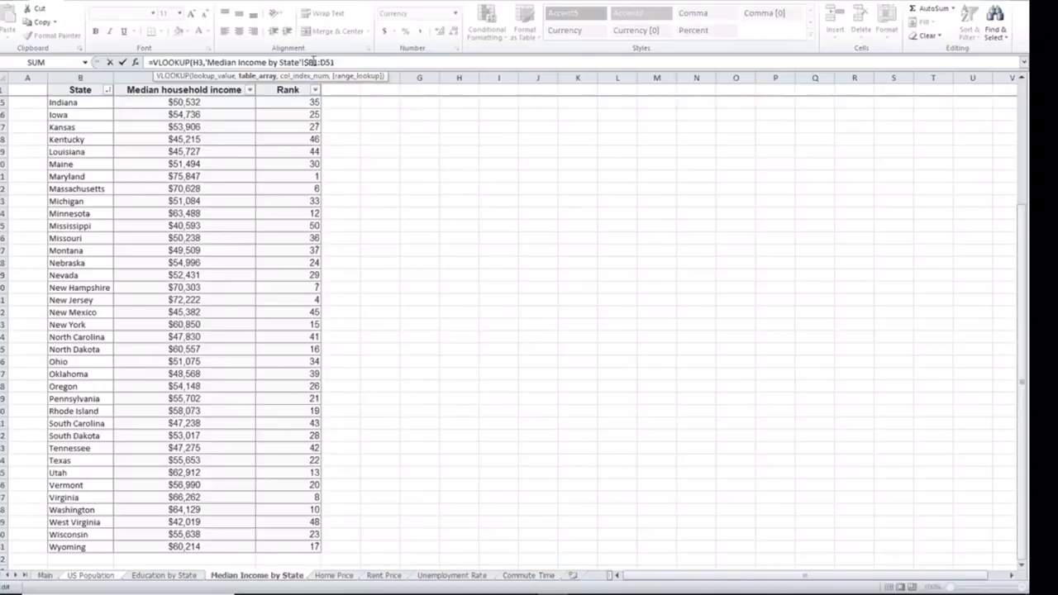
type("$")
left_click(326, 62)
type("$")
left_click(335, 62)
type("$51,")
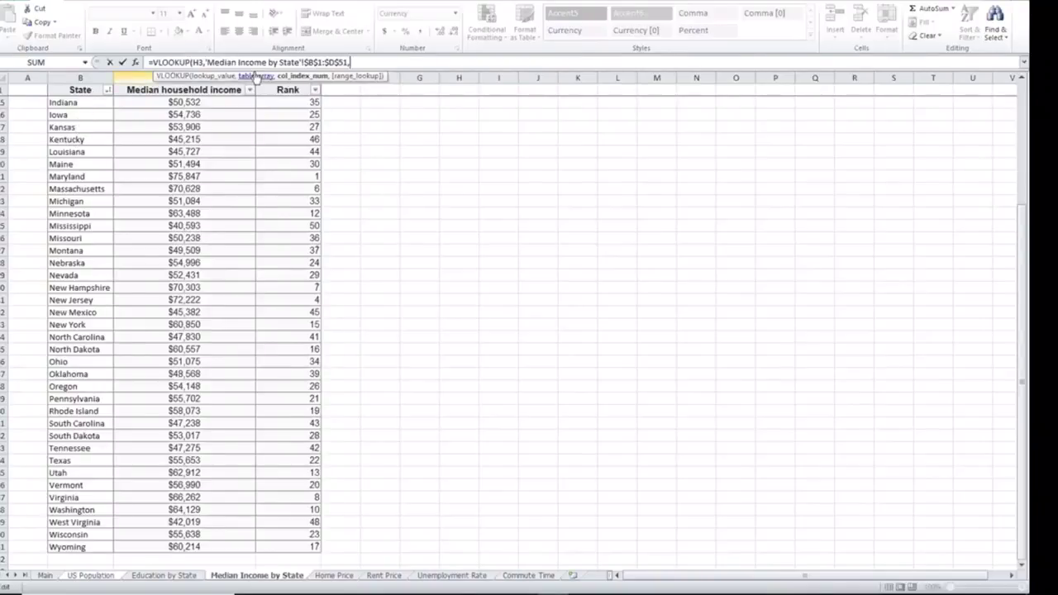
type("2,")
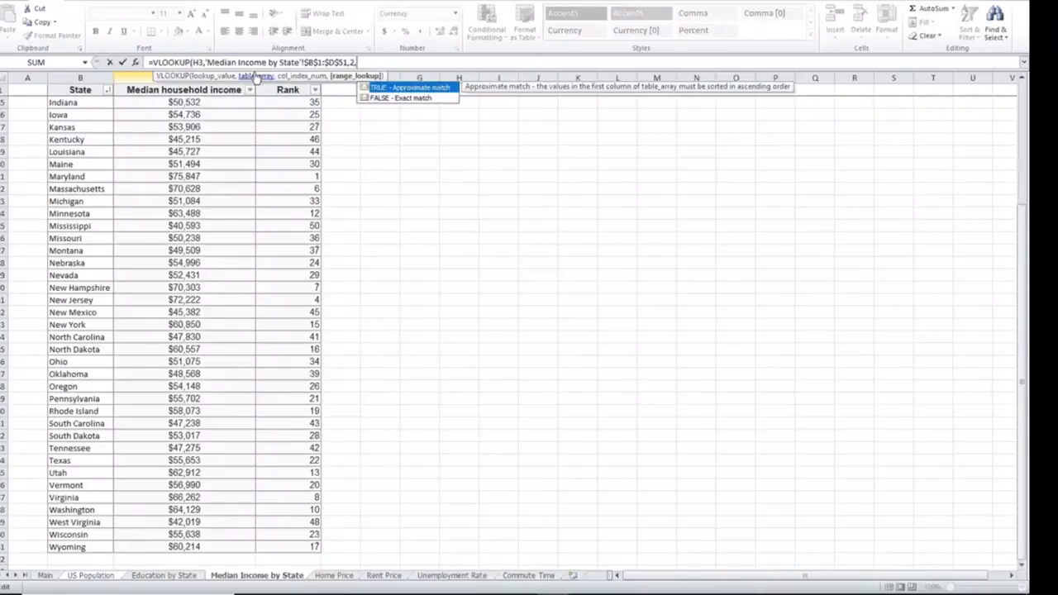
type("FALSE)")
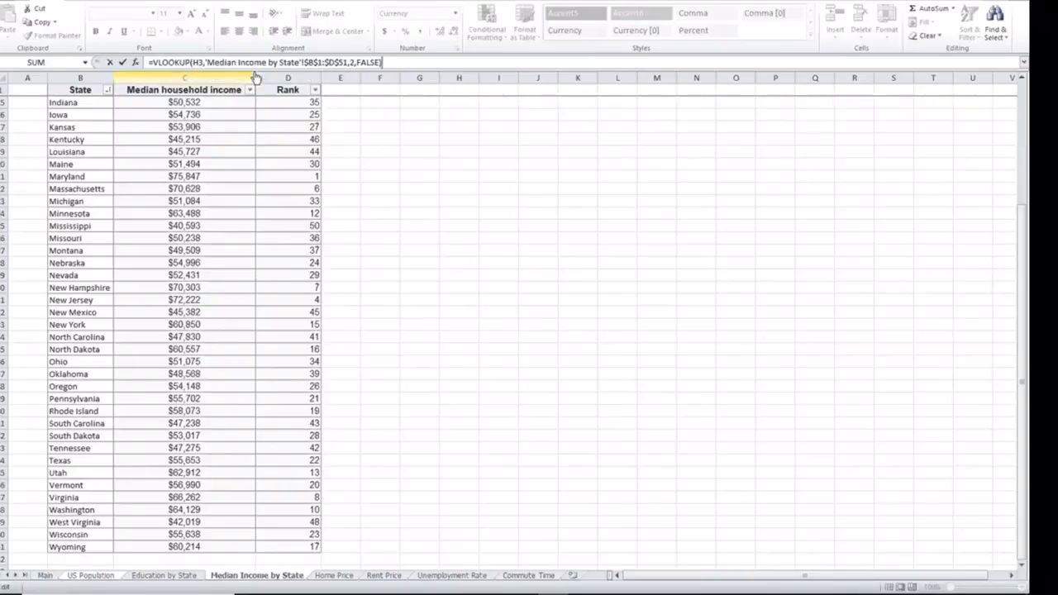
Step: Enter the income formula and verify California's $64,500.00 on the Median Income by State sheet
key("Return")
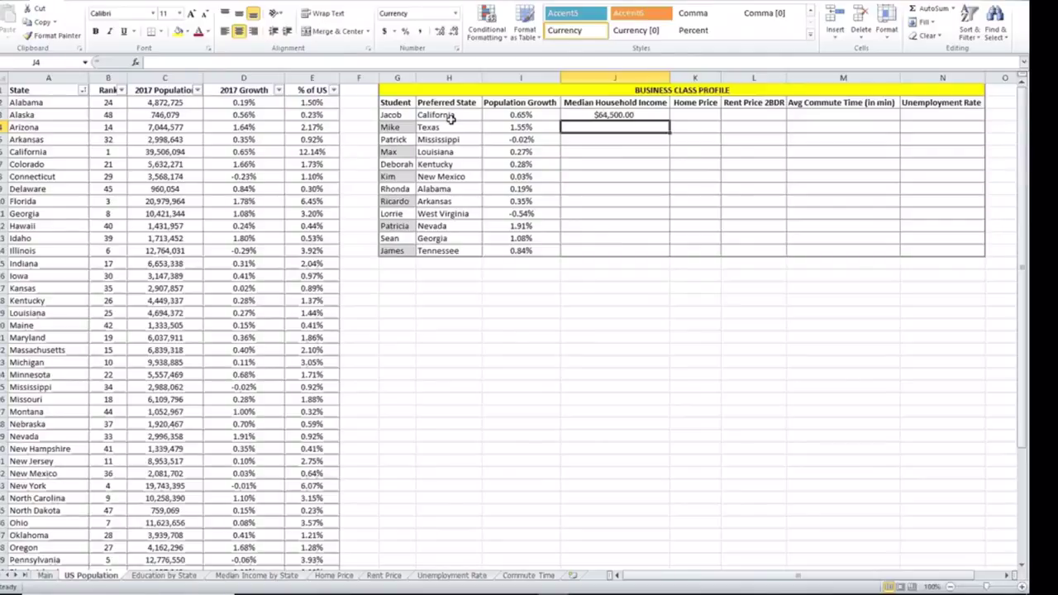
left_click(249, 577)
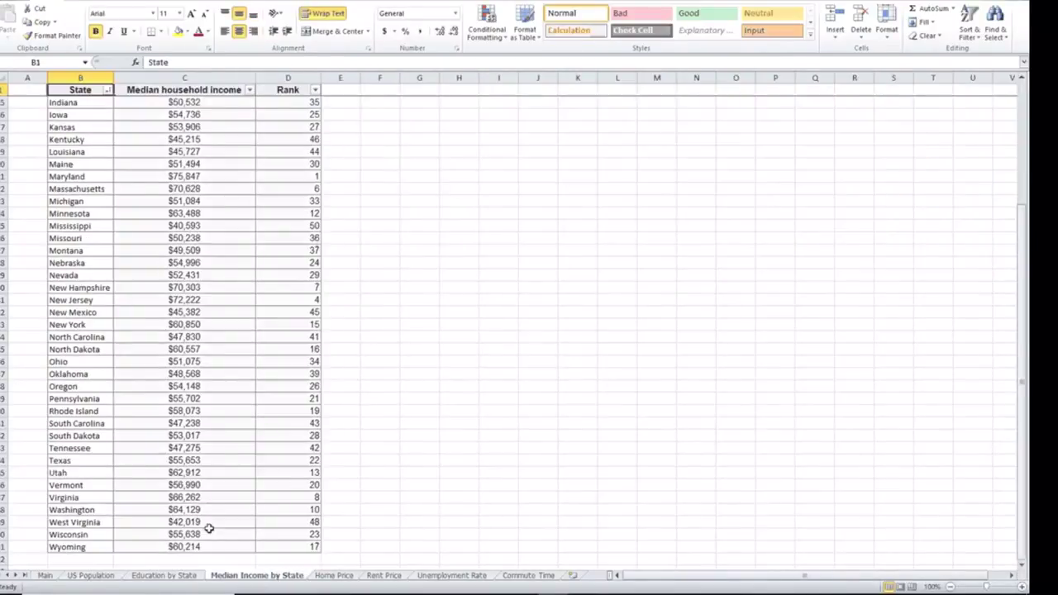
scroll(102, 120, "up", 5)
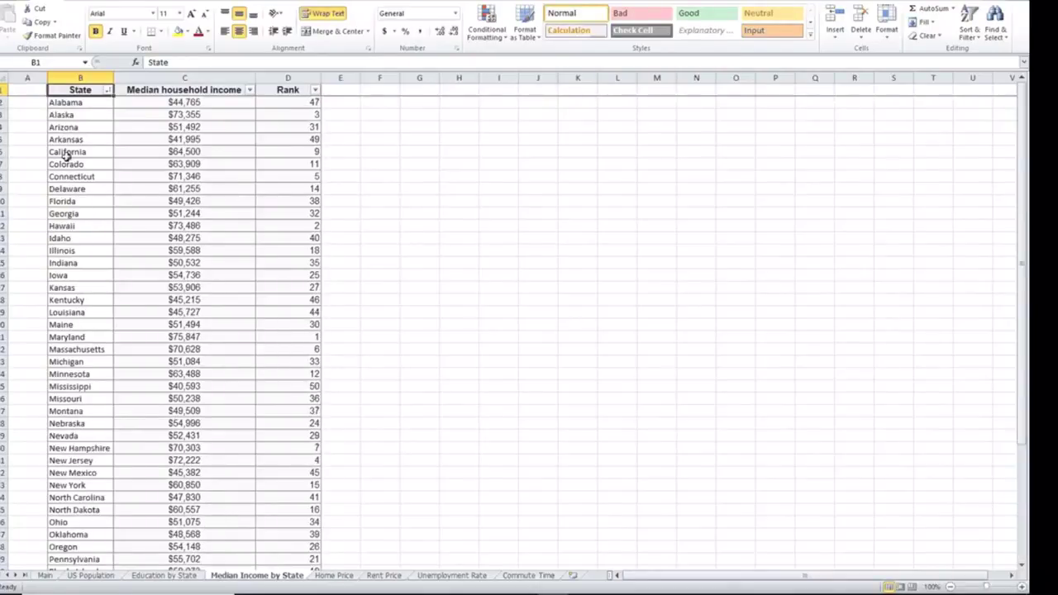
left_click(101, 155)
left_click_drag(101, 154, 182, 155)
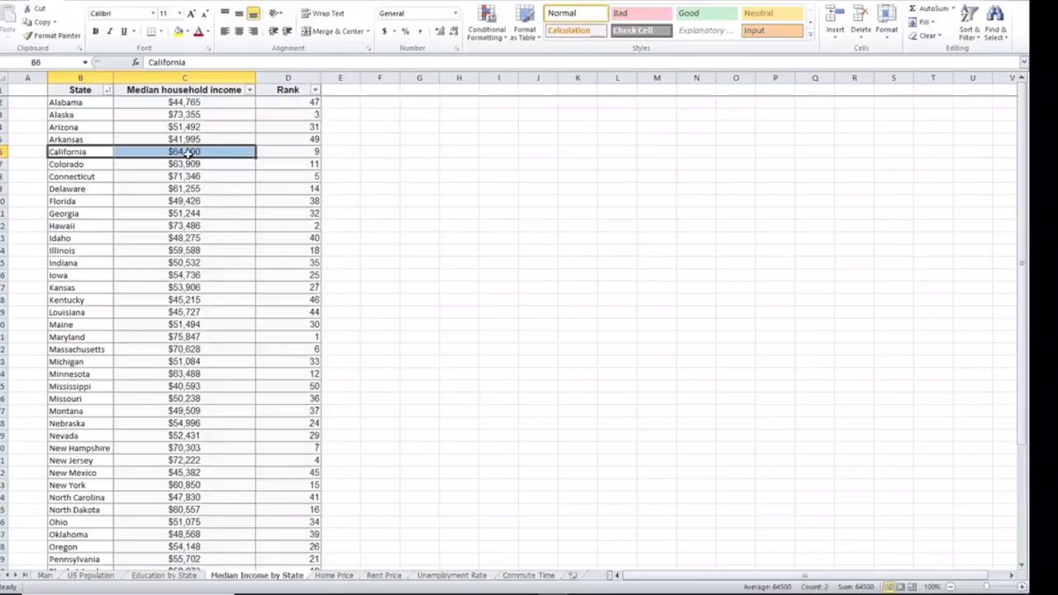
left_click(99, 577)
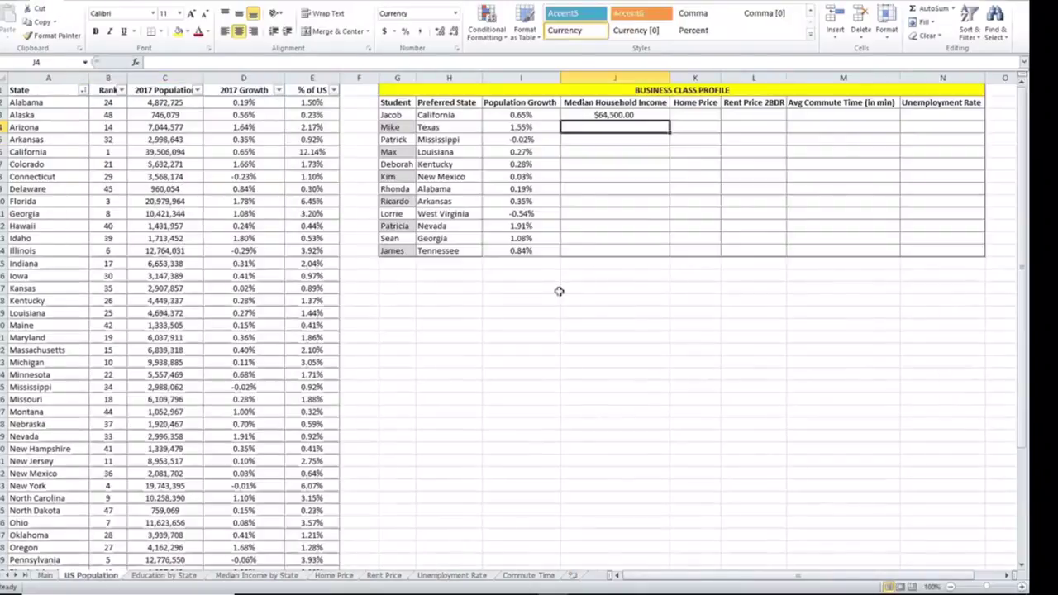
Step: Copy J3's income lookup down to J14 for all twelve students, e.g. Texas $55,653.00
left_click(641, 115)
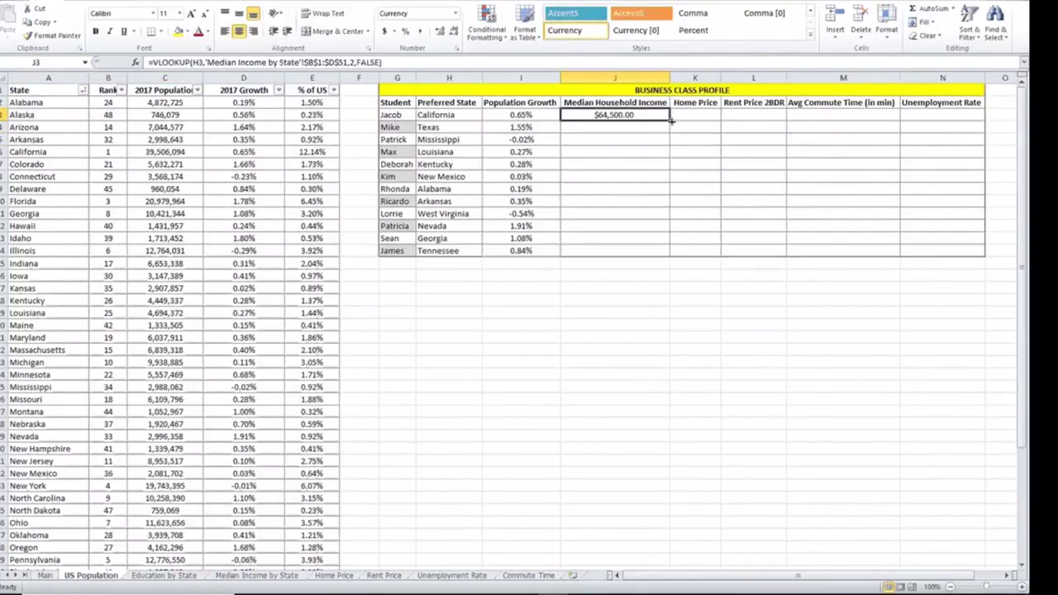
left_click_drag(669, 121, 663, 254)
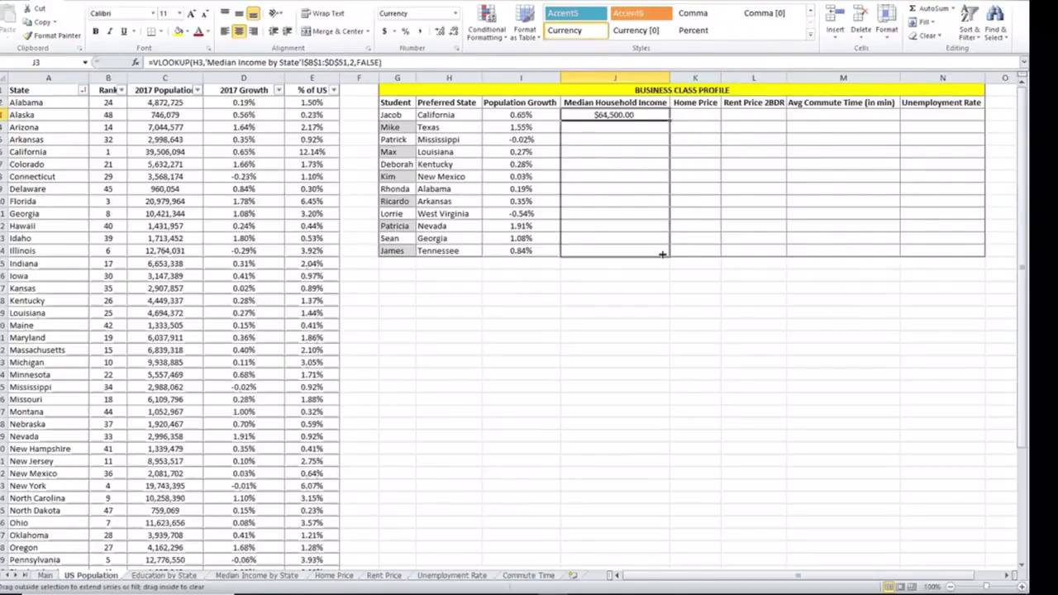
left_click_drag(662, 255, 661, 253)
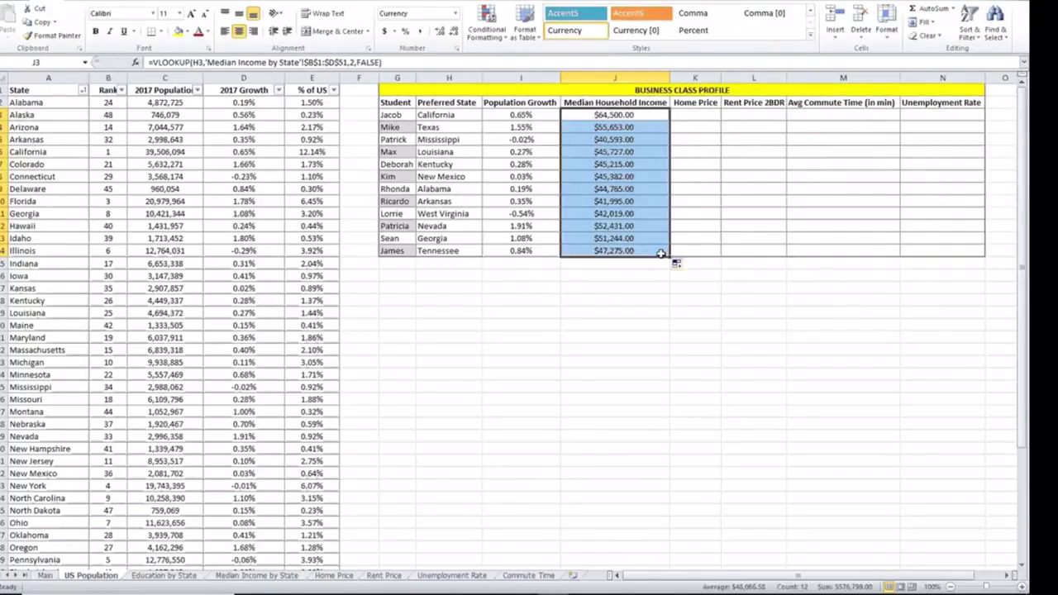
left_click(703, 156)
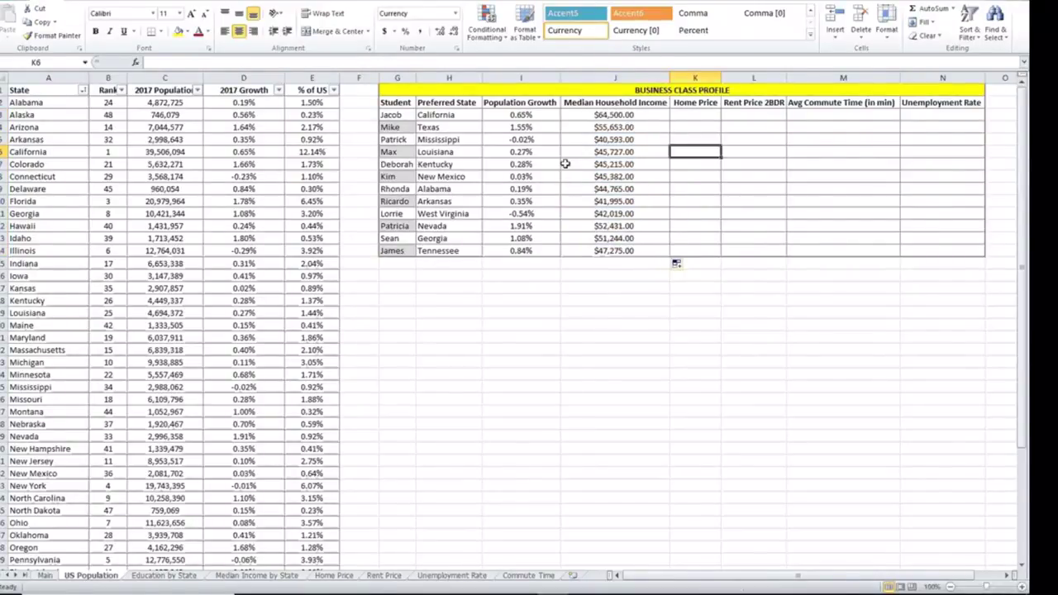
left_click(679, 116)
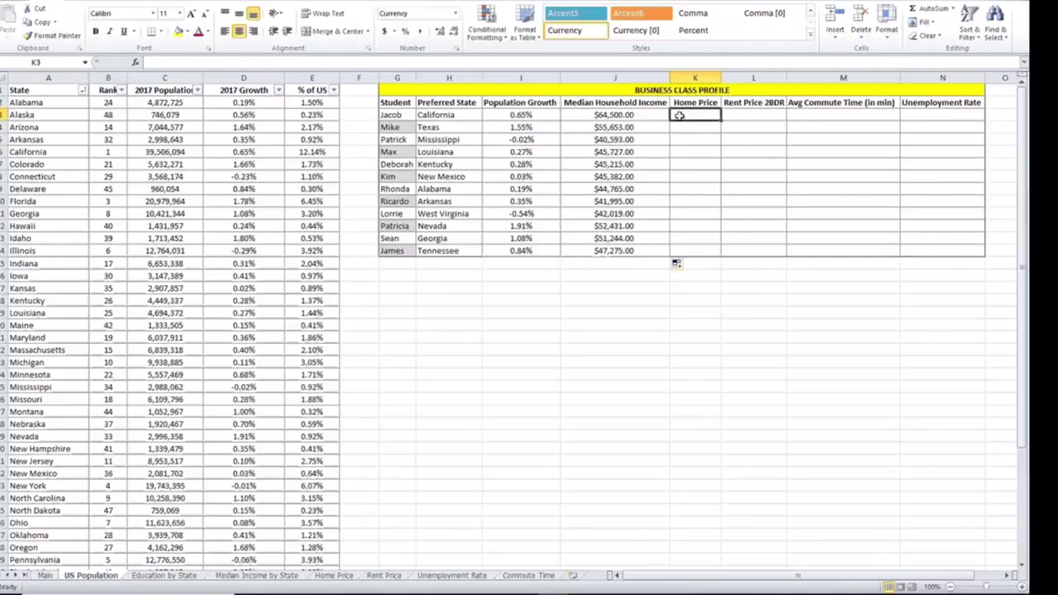
type("=")
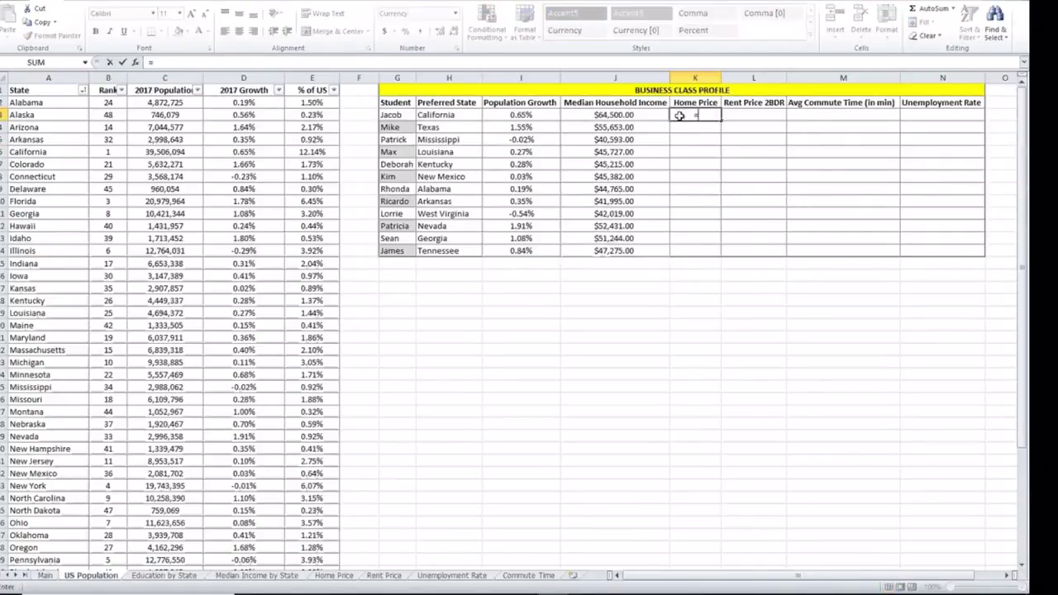
key("Escape")
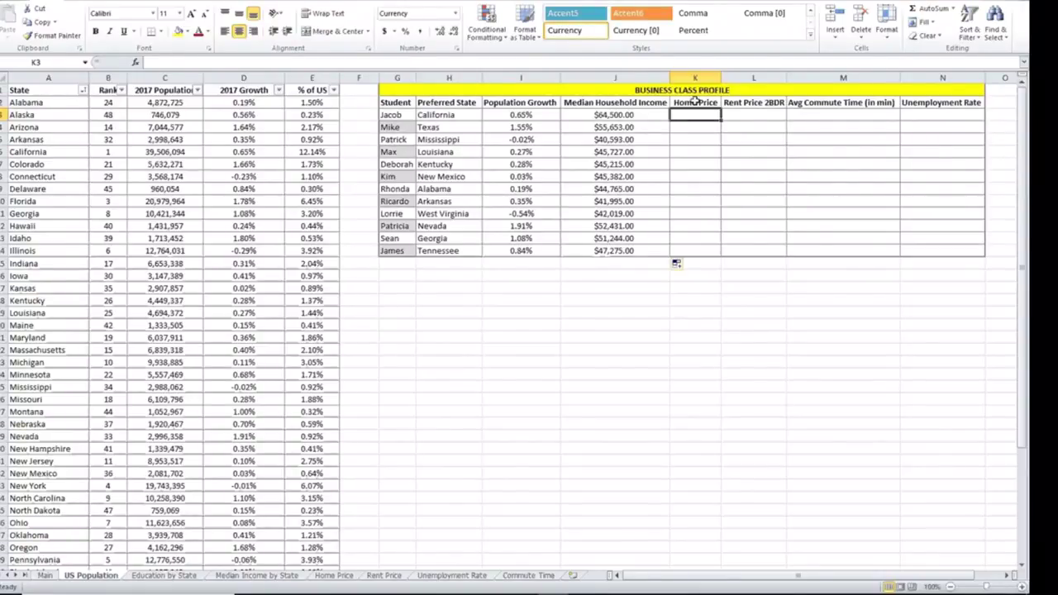
left_click(331, 575)
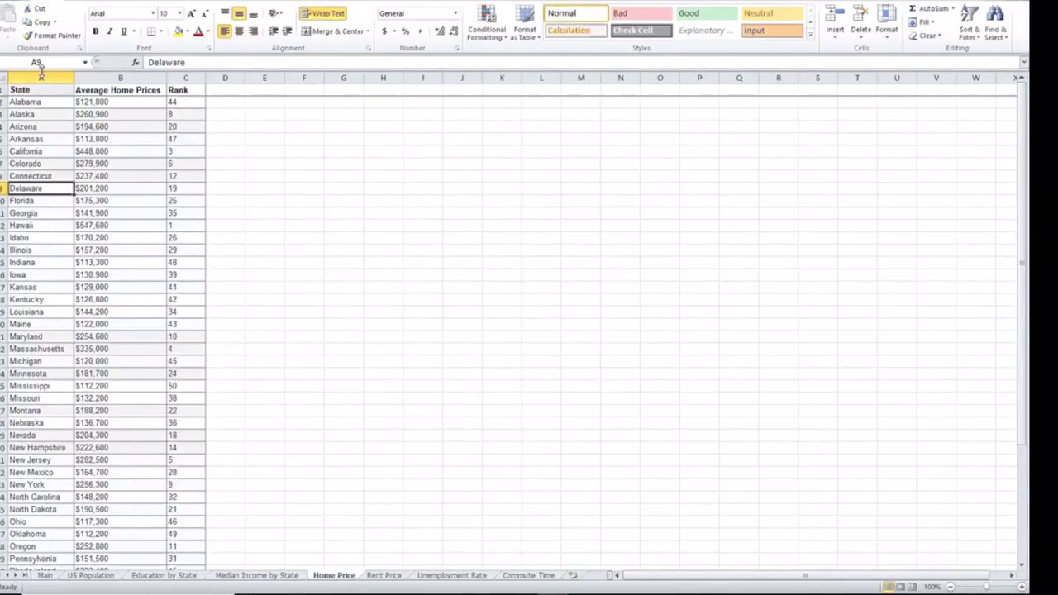
left_click(90, 576)
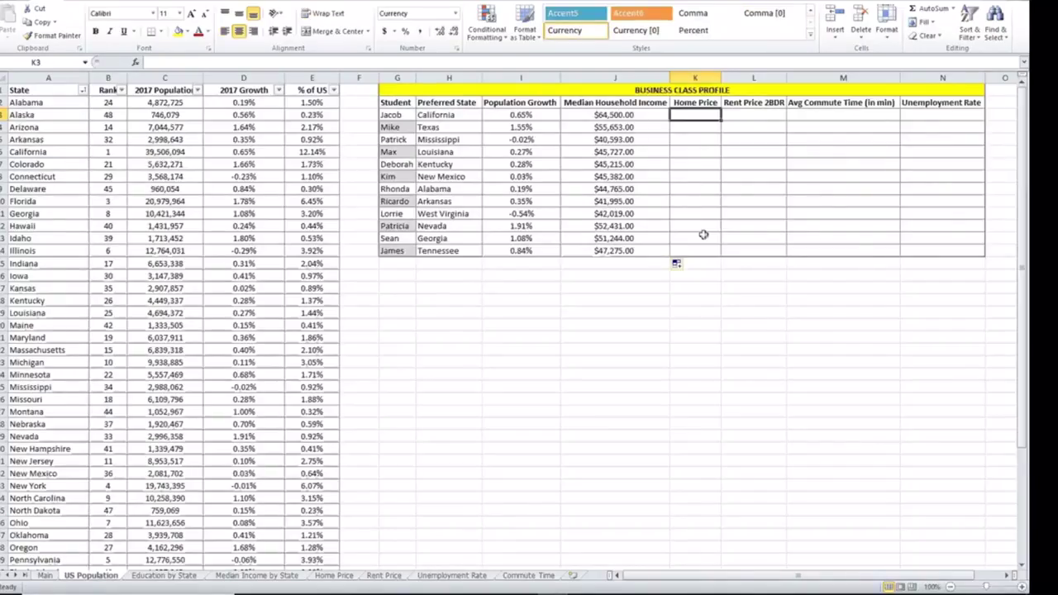
Step: Build K3's formula =VLOOKUP(H3,'Home Price'!$A$1:$C$51,2,FALSE) for Jacob's home price
type("=")
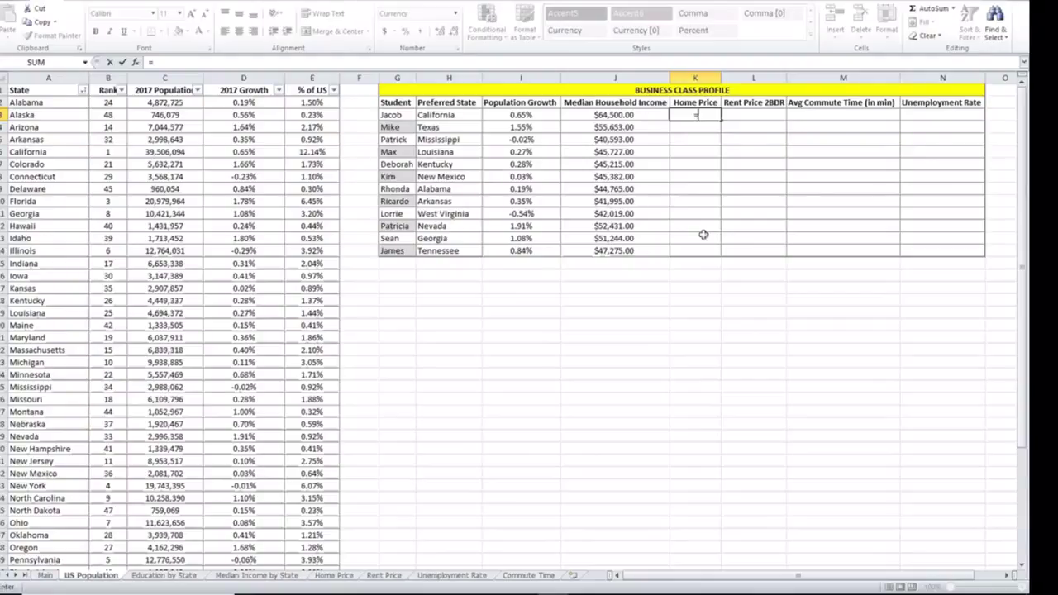
type("VLOOKU")
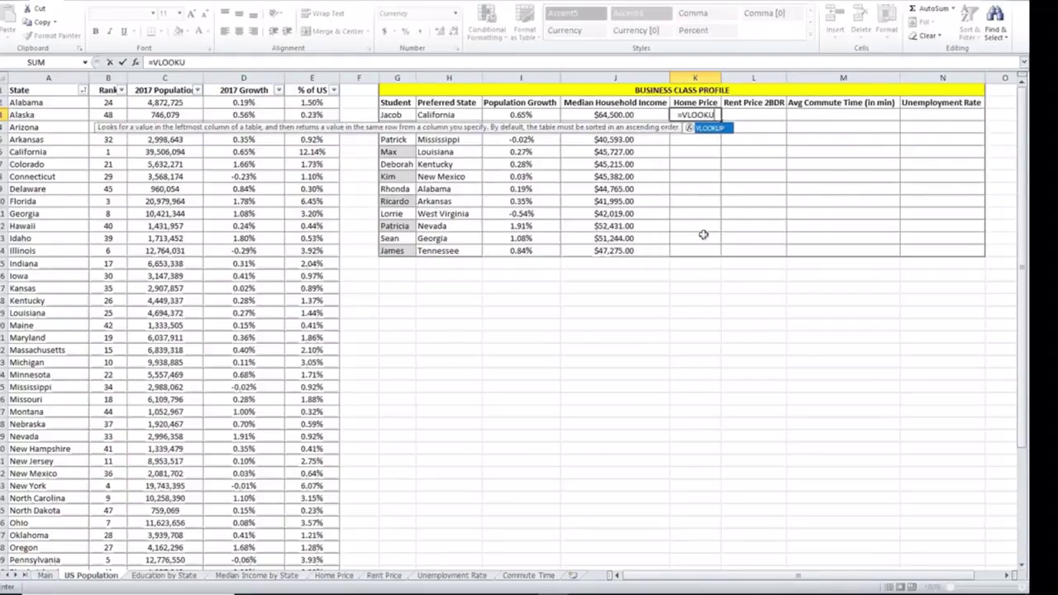
type("P(")
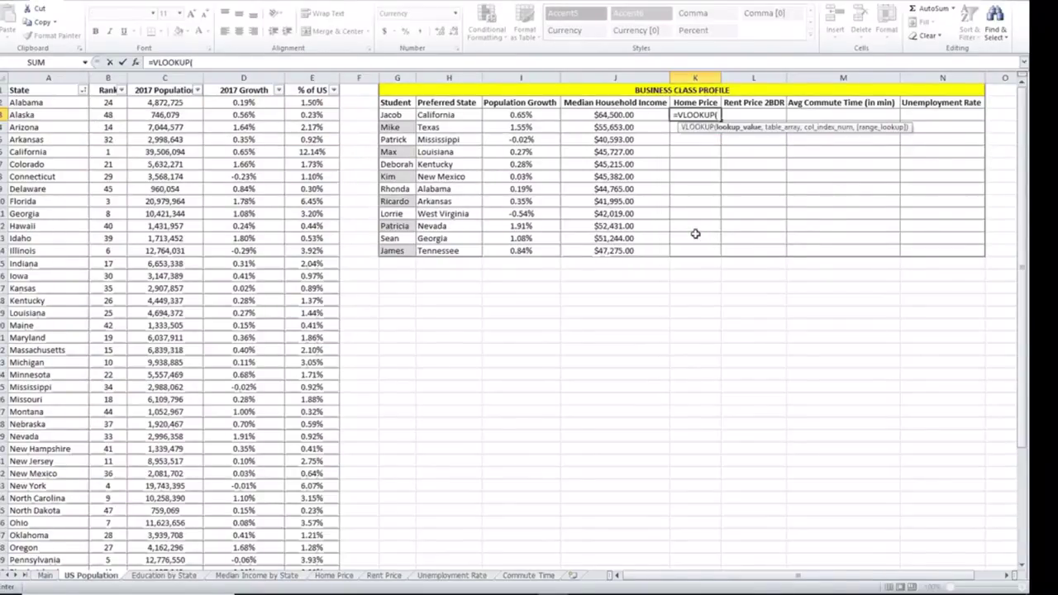
left_click(454, 116)
type(",")
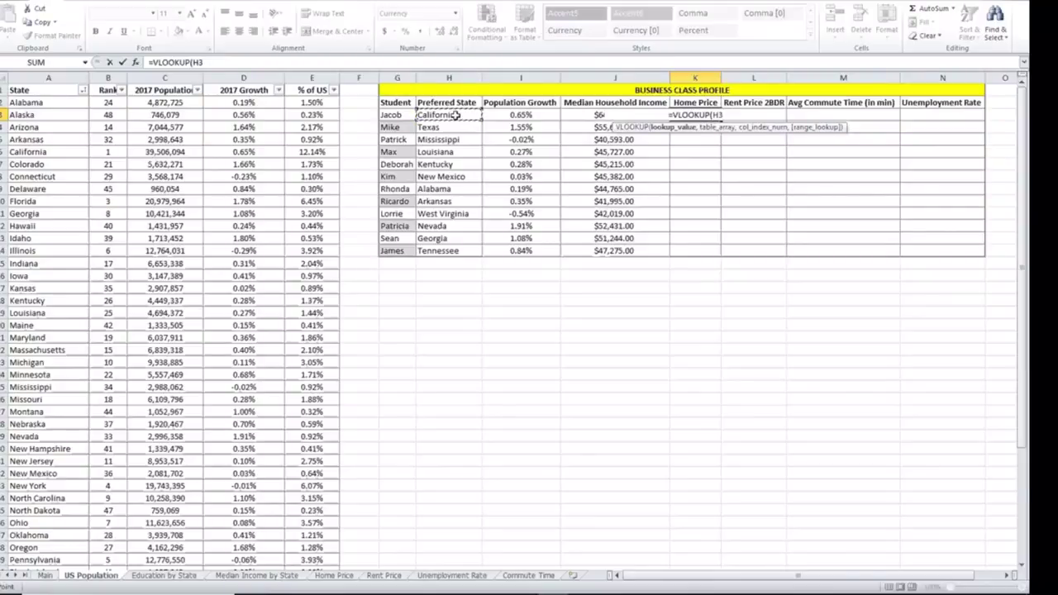
left_click(328, 578)
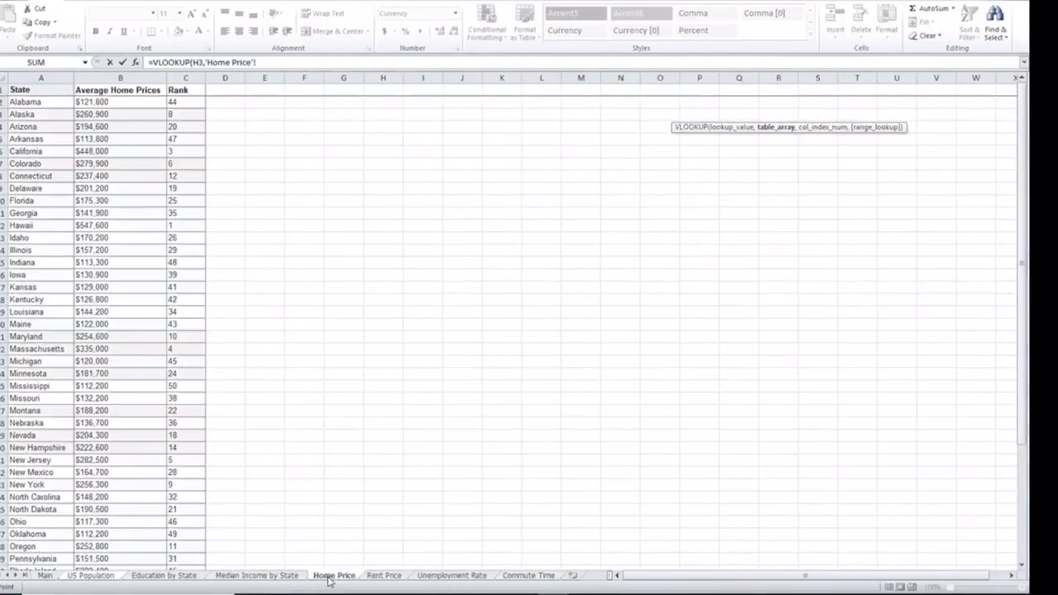
left_click_drag(22, 89, 171, 542)
left_click(259, 62)
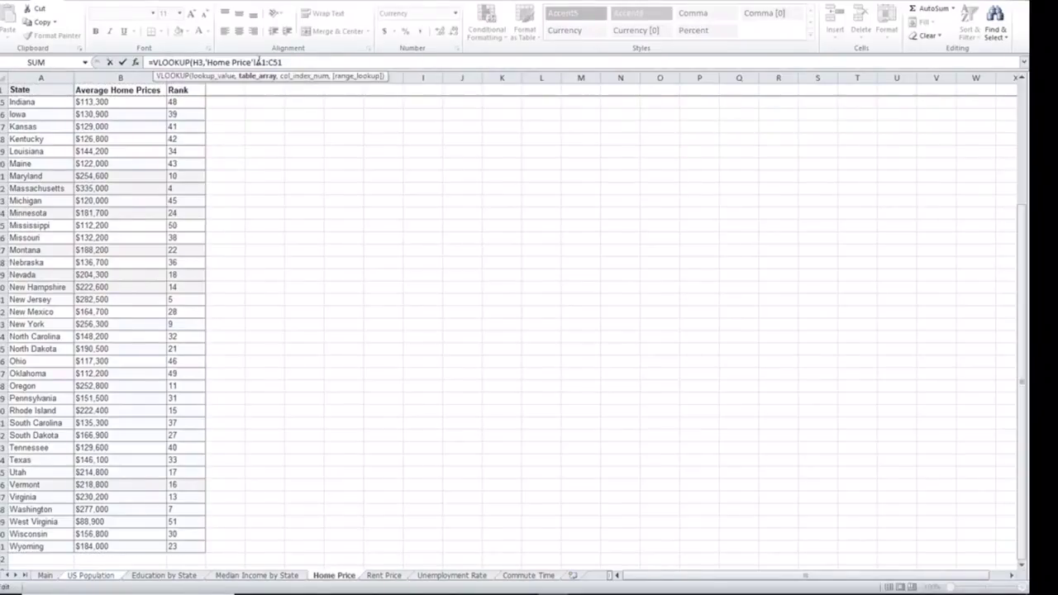
key("F4")
left_click(282, 62)
key("F4")
type(",")
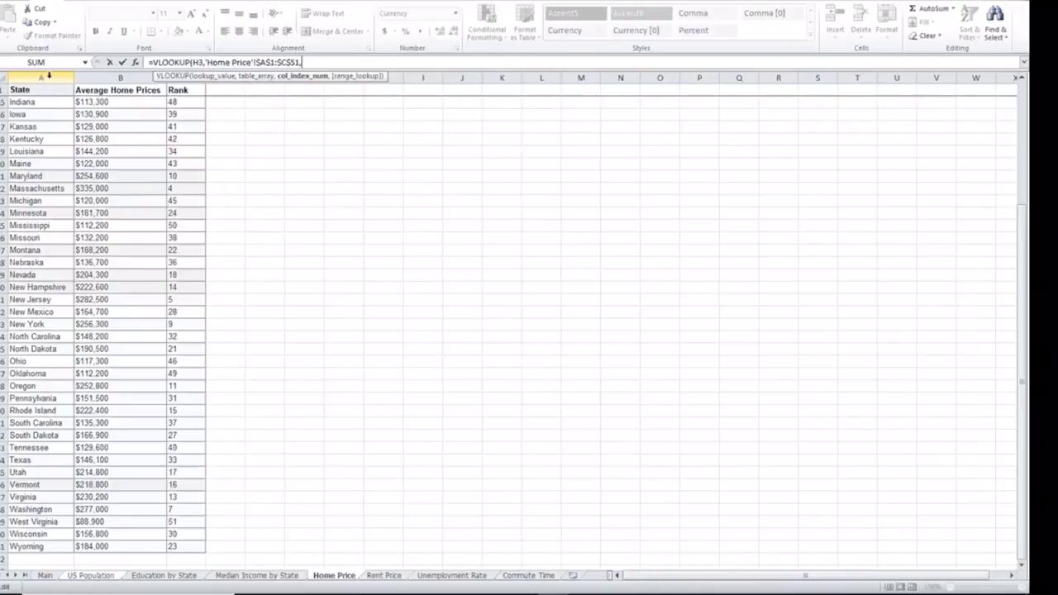
type("2,")
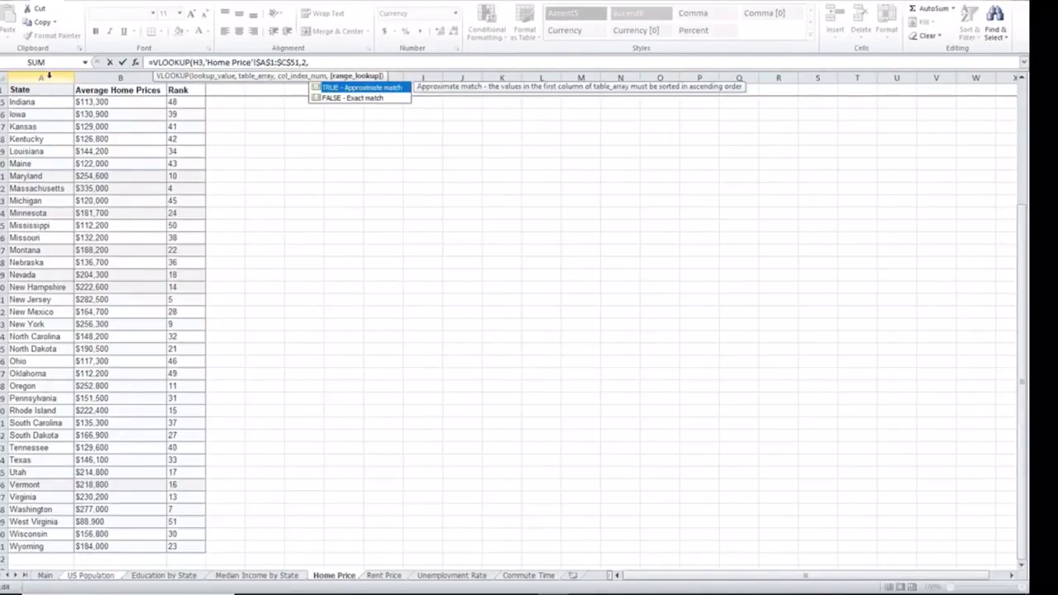
type("FALSE)")
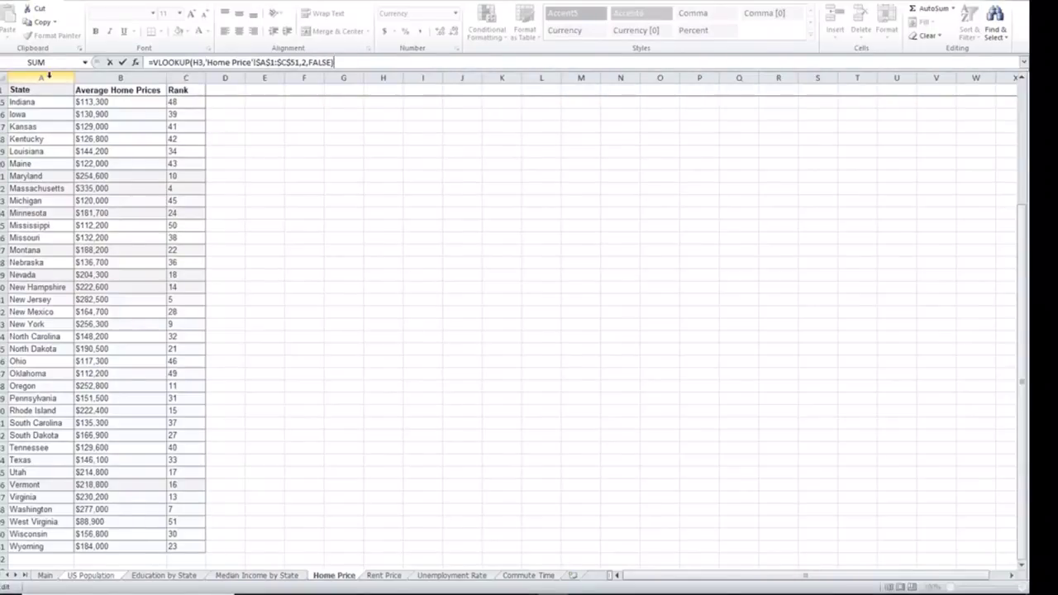
Step: Enter K3's home price lookup, verify California's $448,000, and copy it down to K14
key("Return")
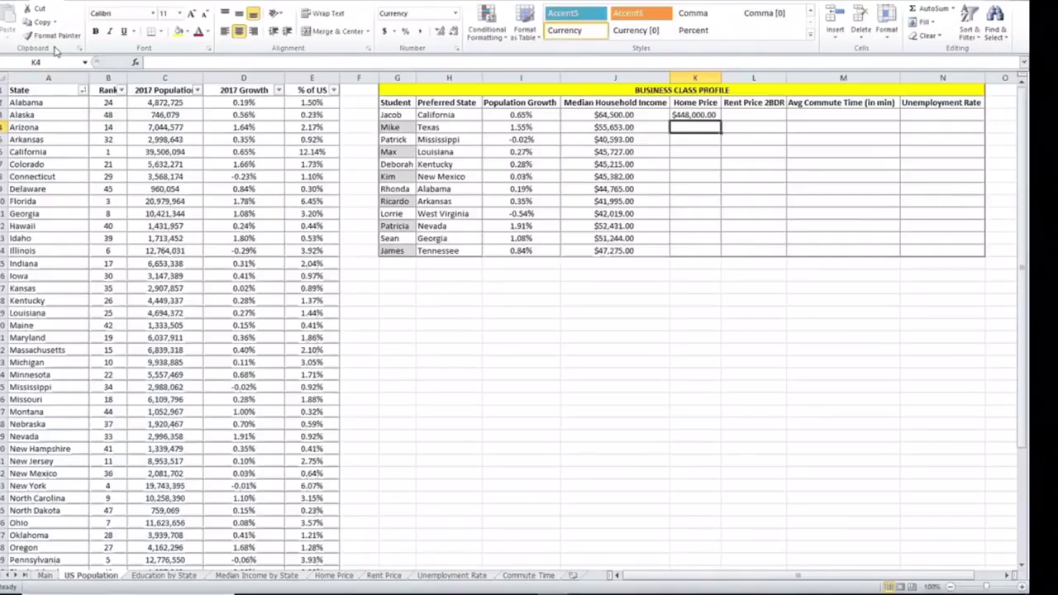
left_click(335, 579)
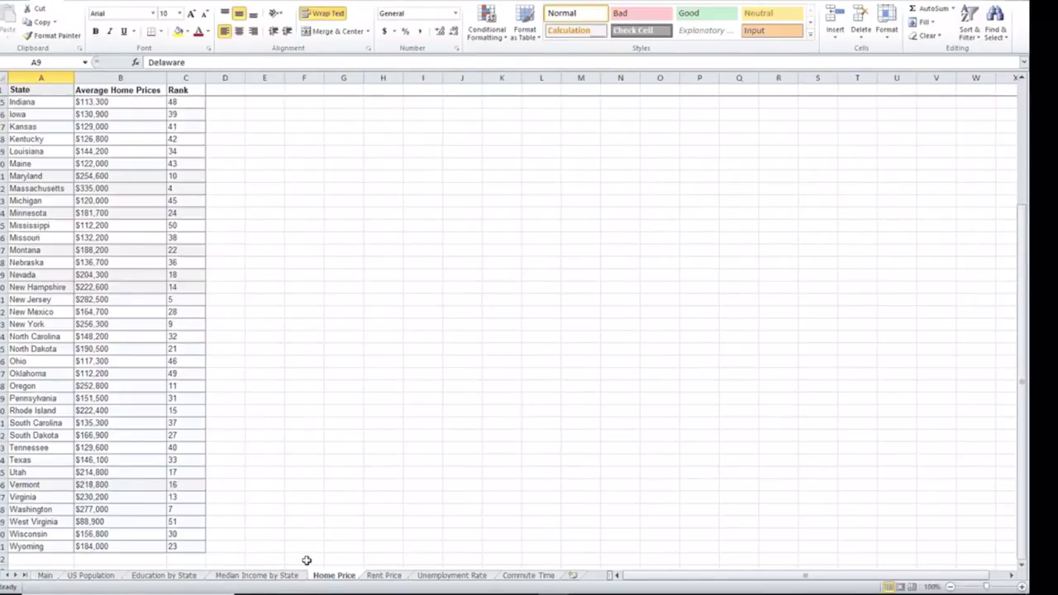
scroll(86, 189, "up", 5)
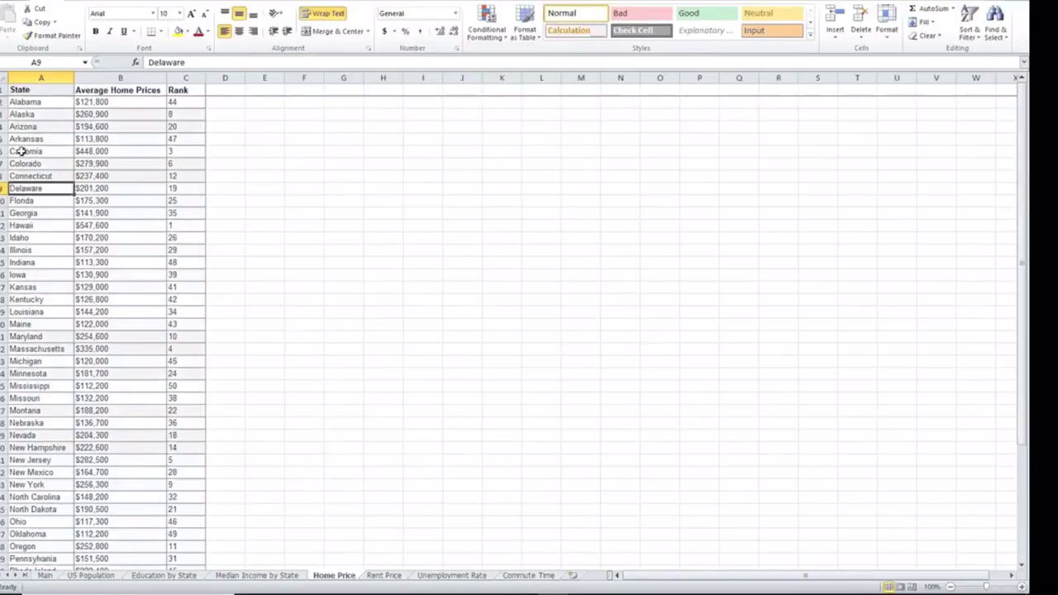
left_click_drag(25, 151, 97, 153)
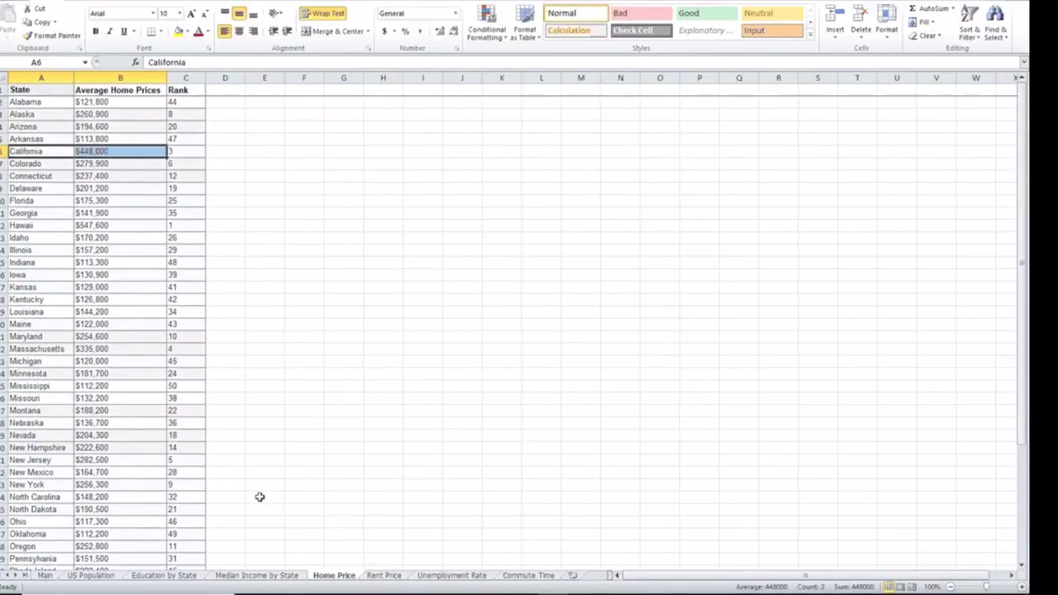
left_click(90, 575)
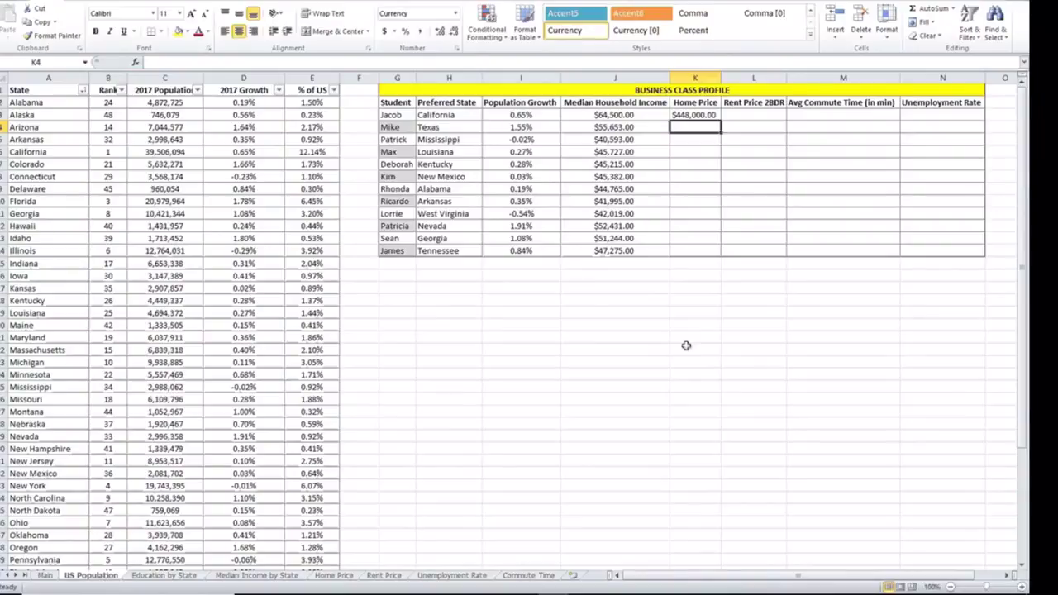
left_click(701, 116)
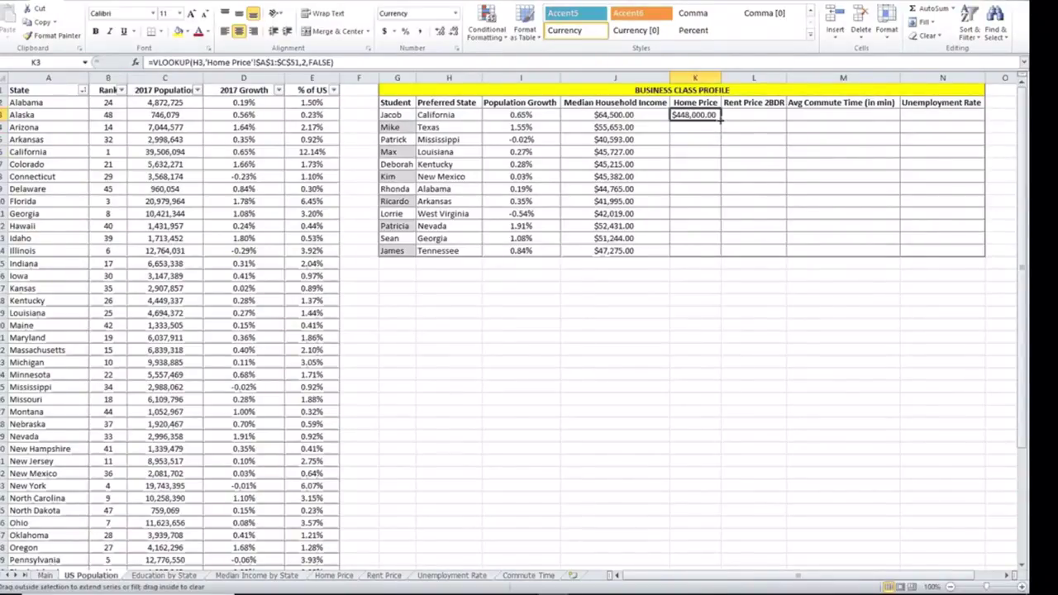
left_click_drag(719, 120, 718, 255)
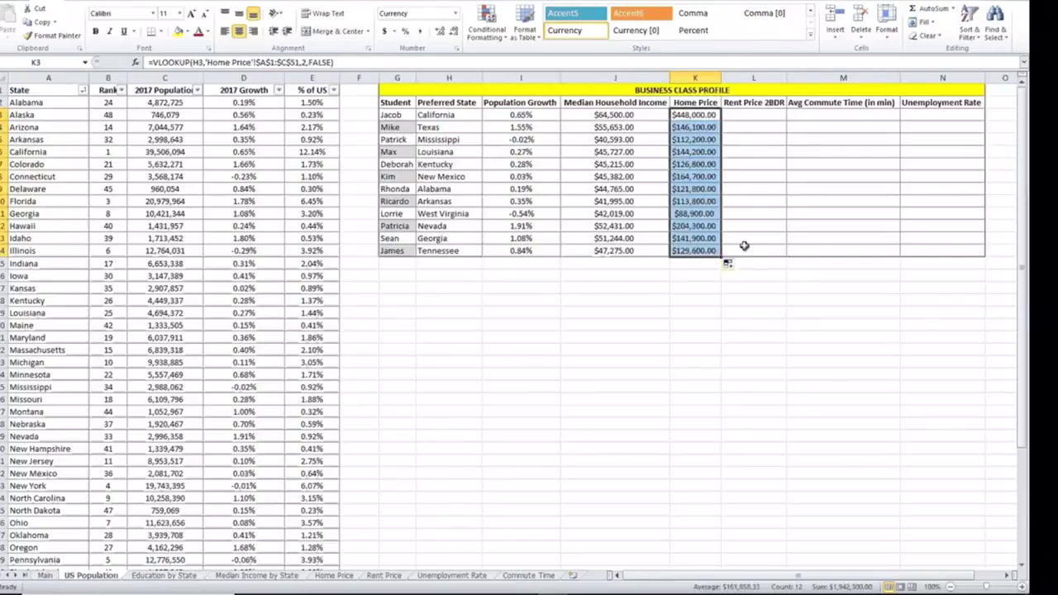